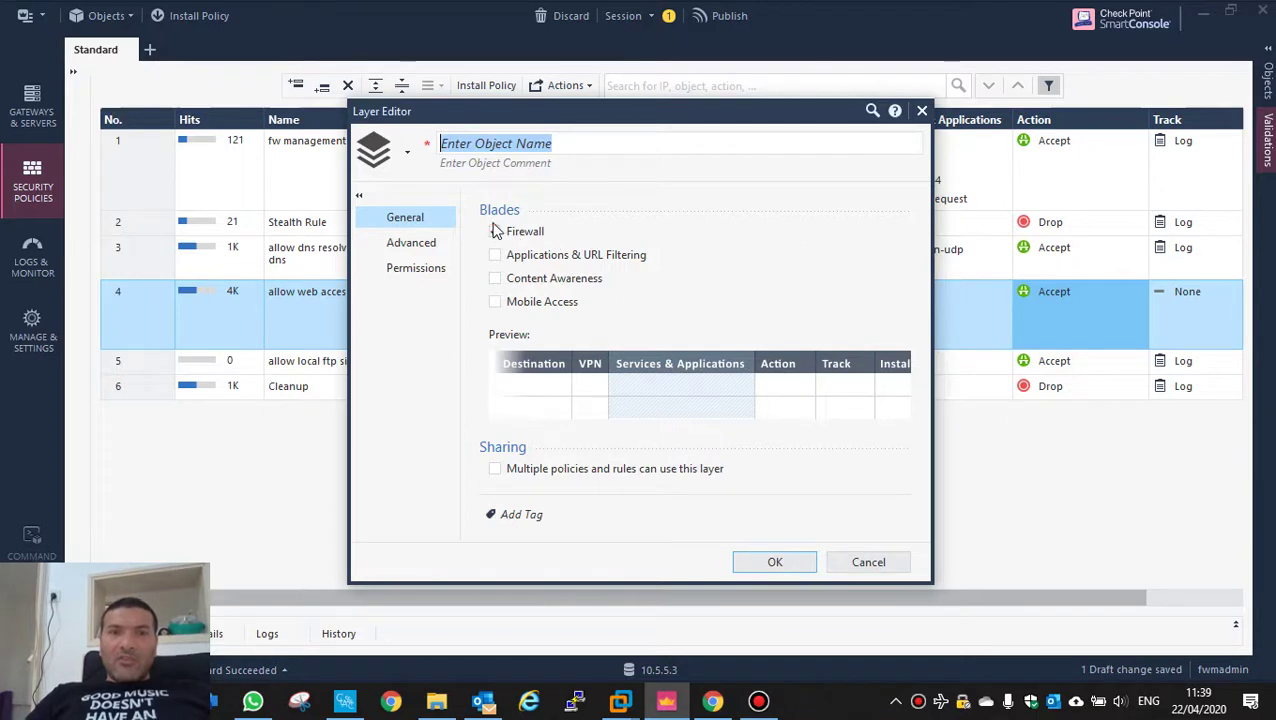
# Create the inline layer AppControl for the "allow web access" rule with only the Applications & URL Filtering blade enabled
pyautogui.click(495, 231)
pyautogui.click(495, 255)
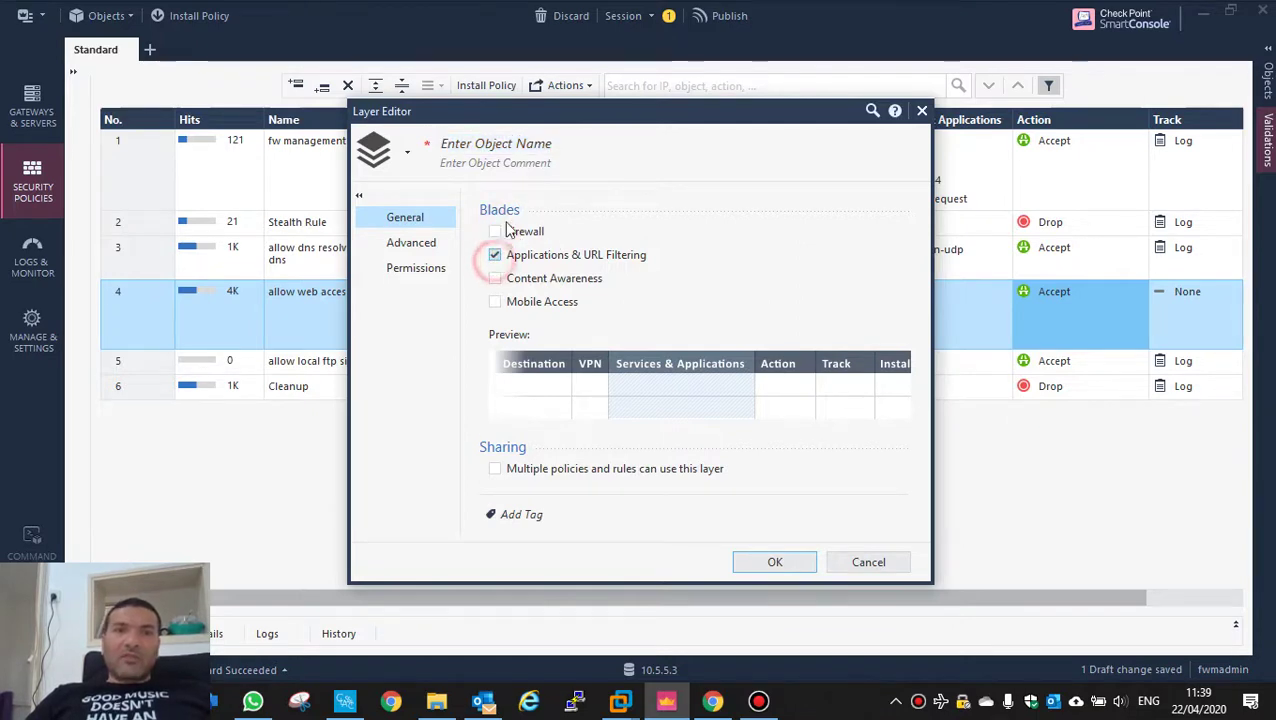
pyautogui.click(568, 141)
pyautogui.write('Ap')
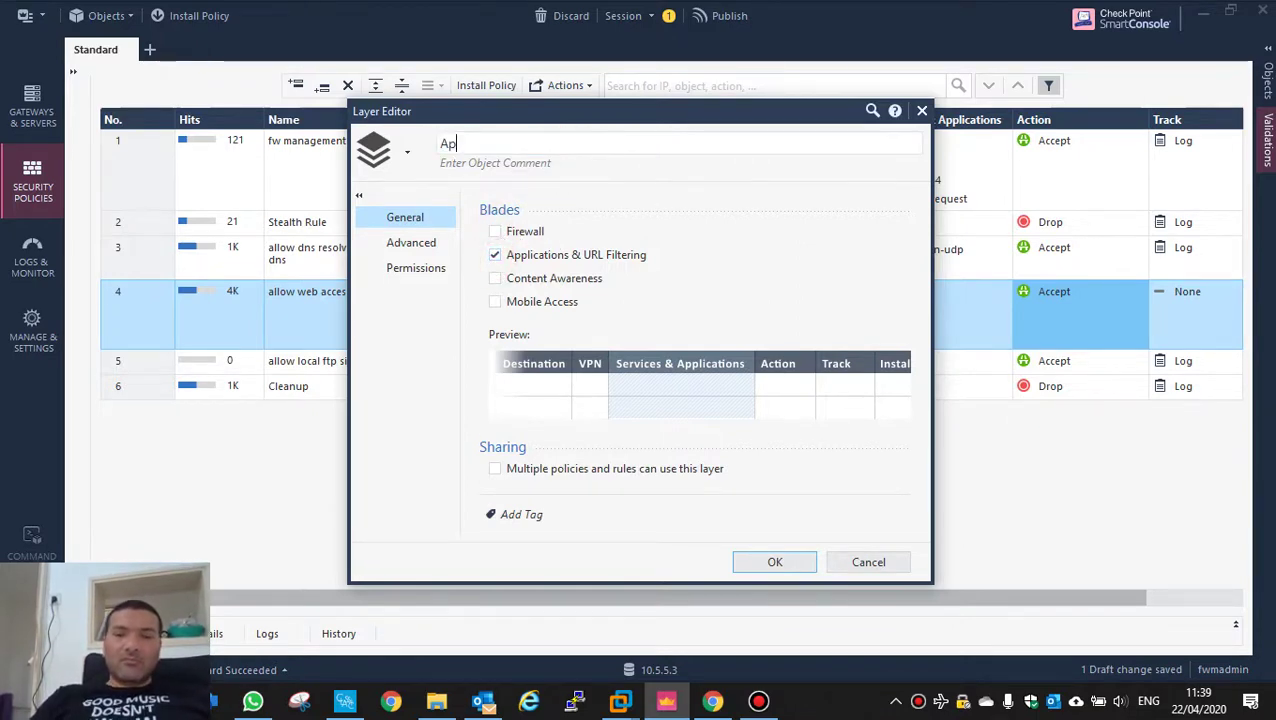
pyautogui.write('pControl')
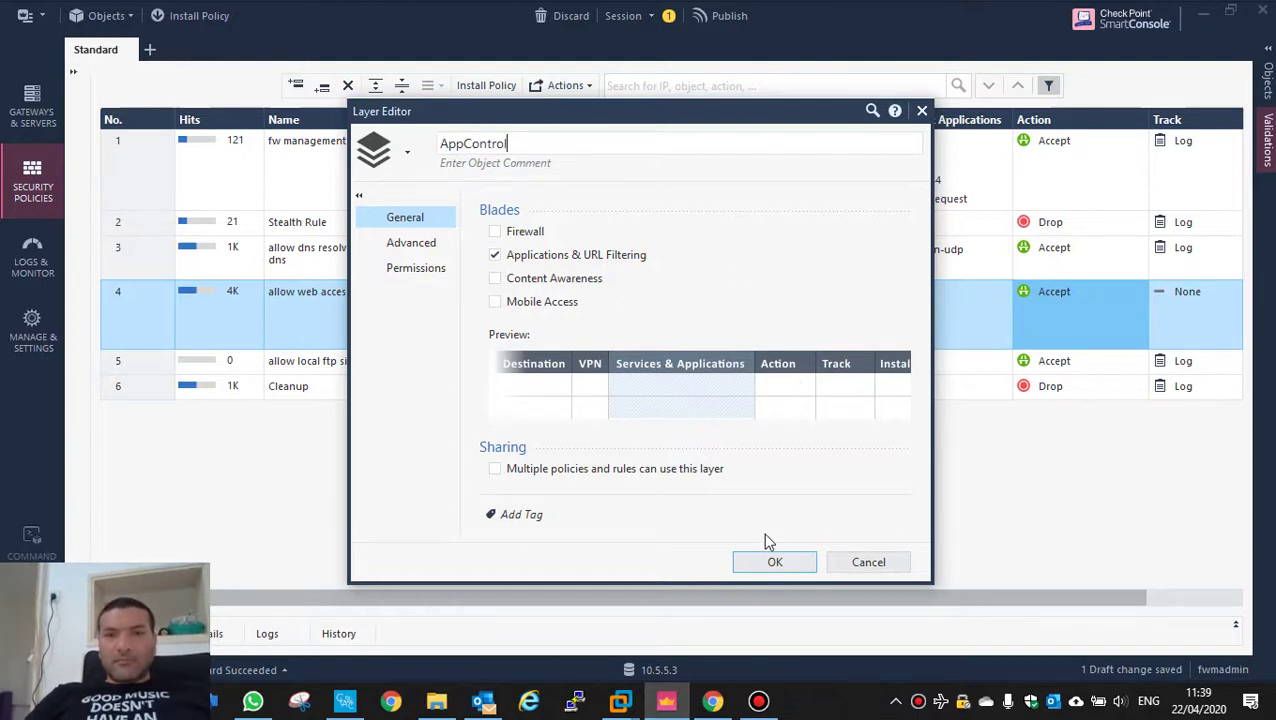
pyautogui.click(775, 563)
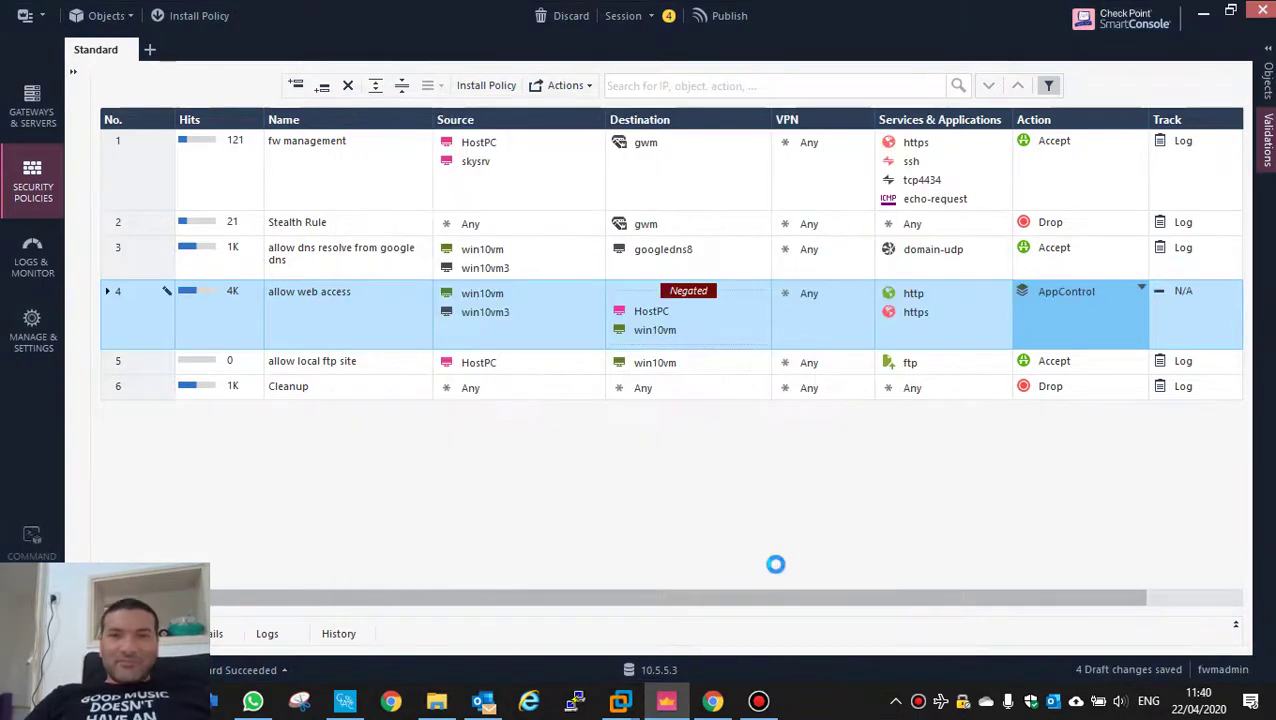
# Add a new rule above the Cleanup rule inside the AppControl layer
pyautogui.click(147, 361)
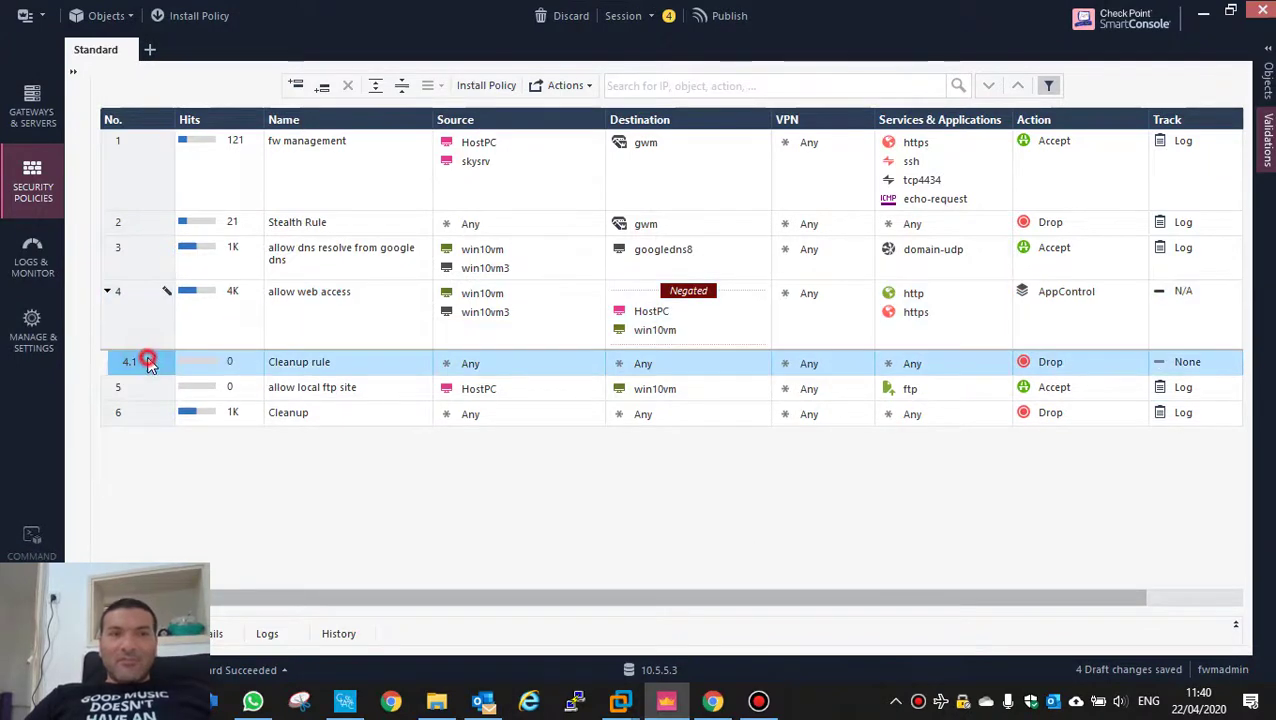
pyautogui.rightClick(147, 361)
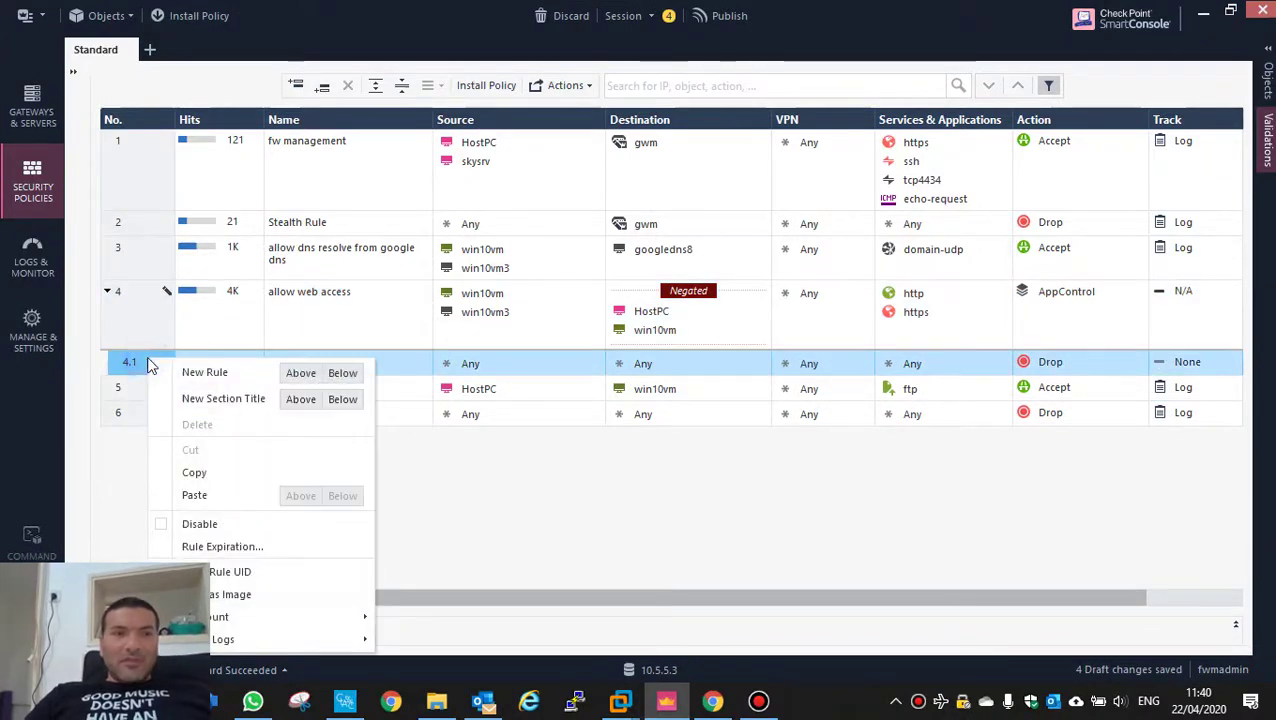
pyautogui.click(307, 376)
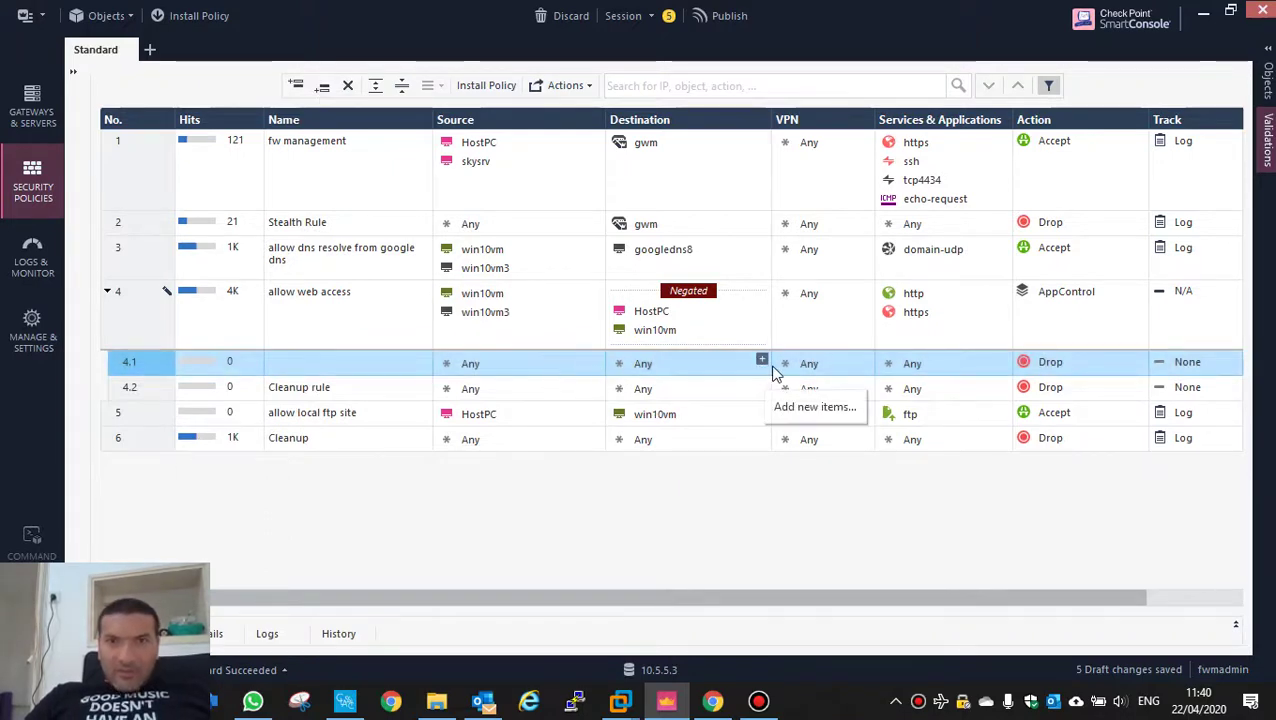
# Filter the services and applications of rule 4.1 to categories and add Gambling and Games
pyautogui.click(1002, 360)
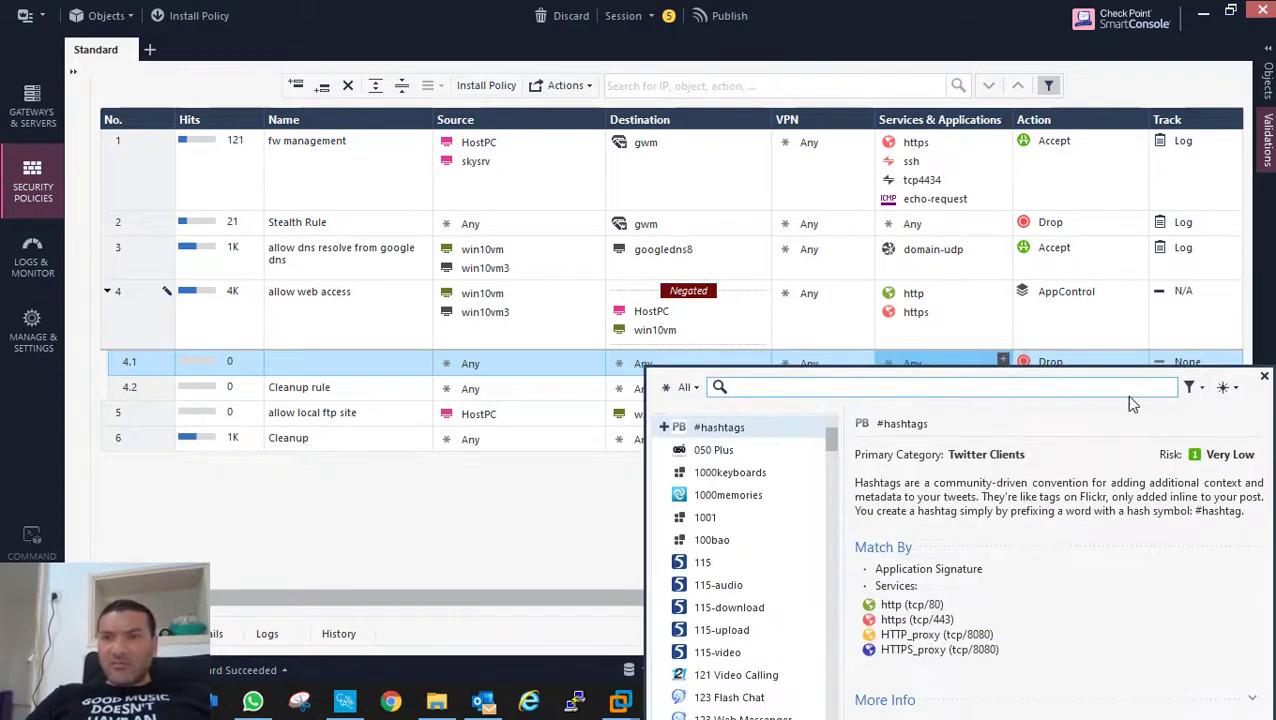
pyautogui.click(1190, 390)
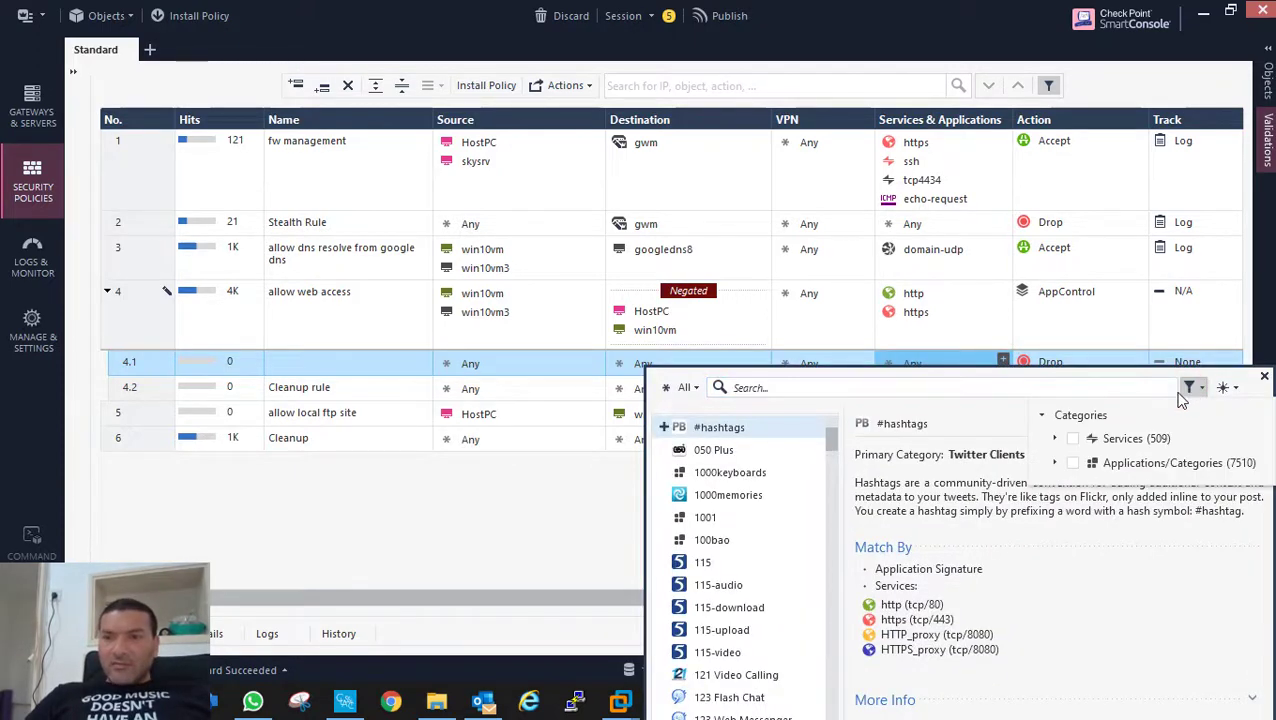
pyautogui.click(1054, 462)
pyautogui.click(1048, 511)
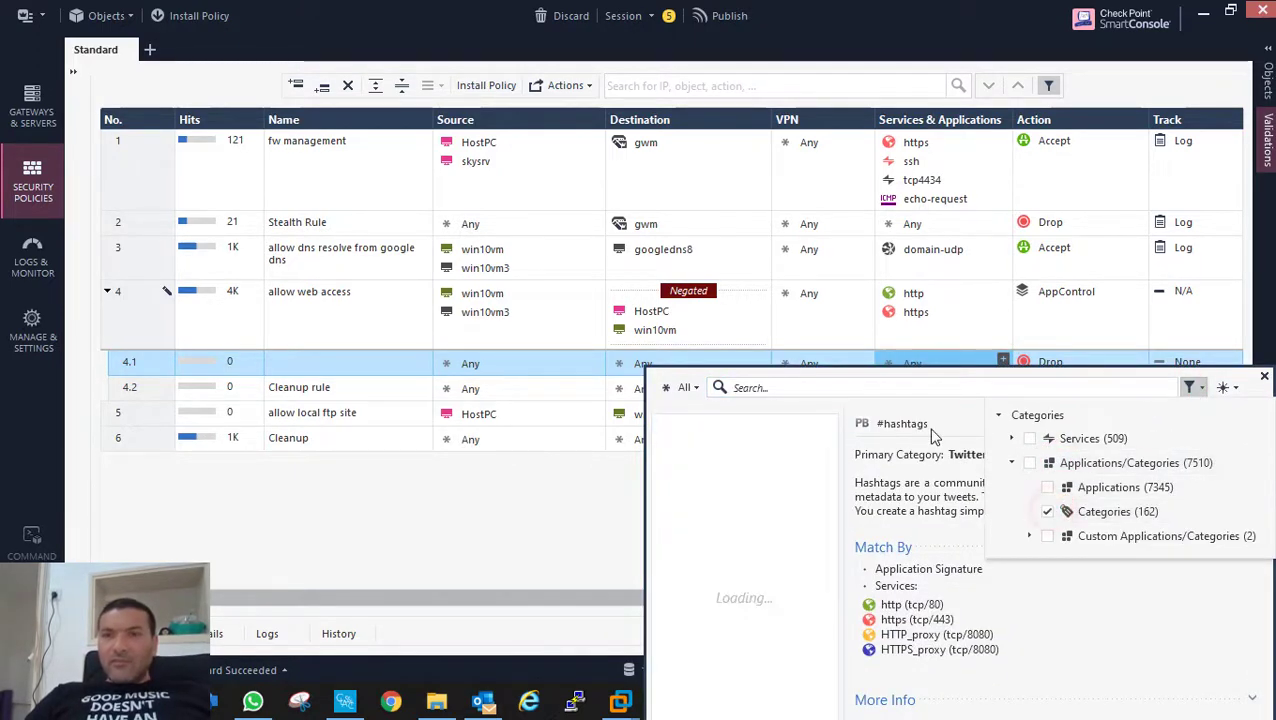
pyautogui.click(893, 385)
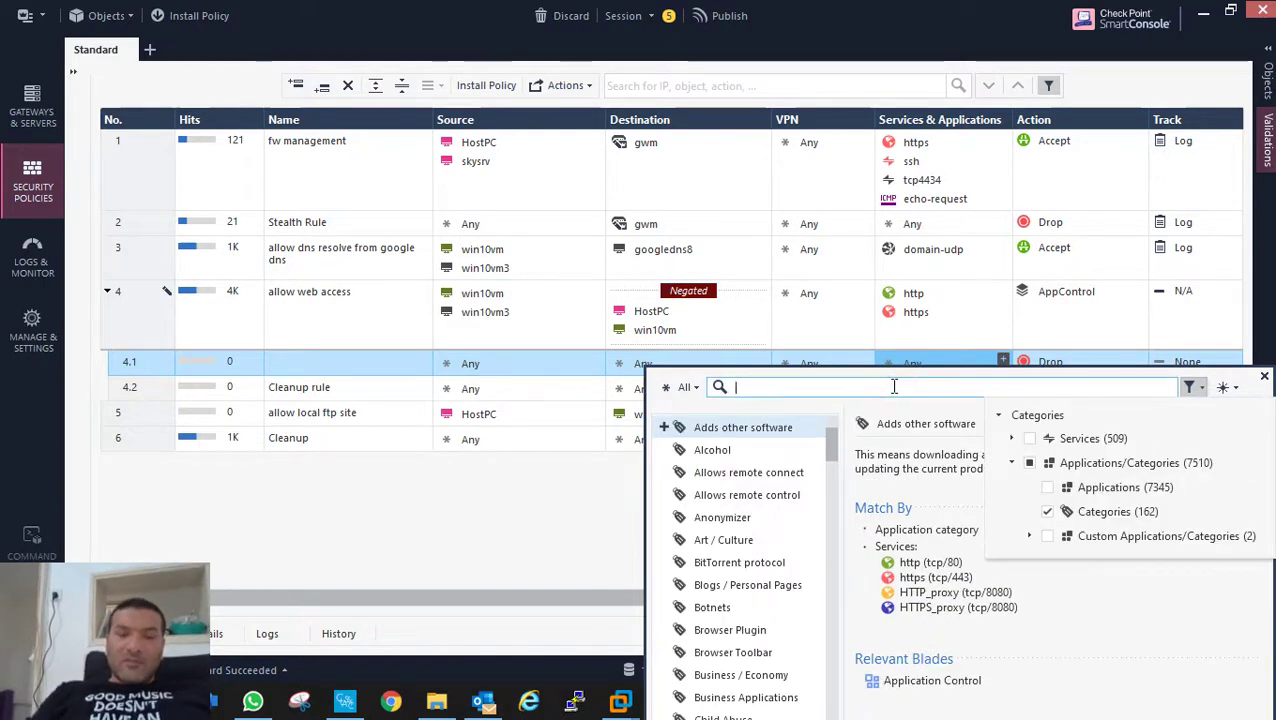
pyautogui.write('gam')
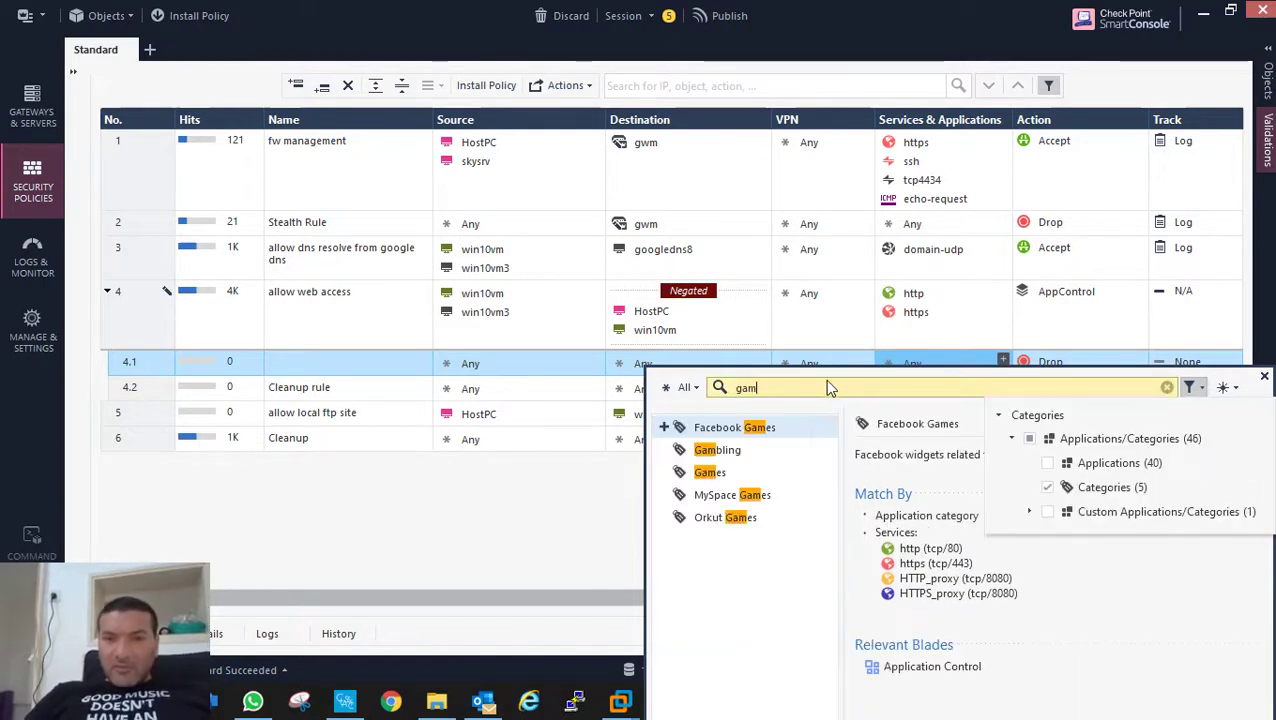
pyautogui.click(661, 451)
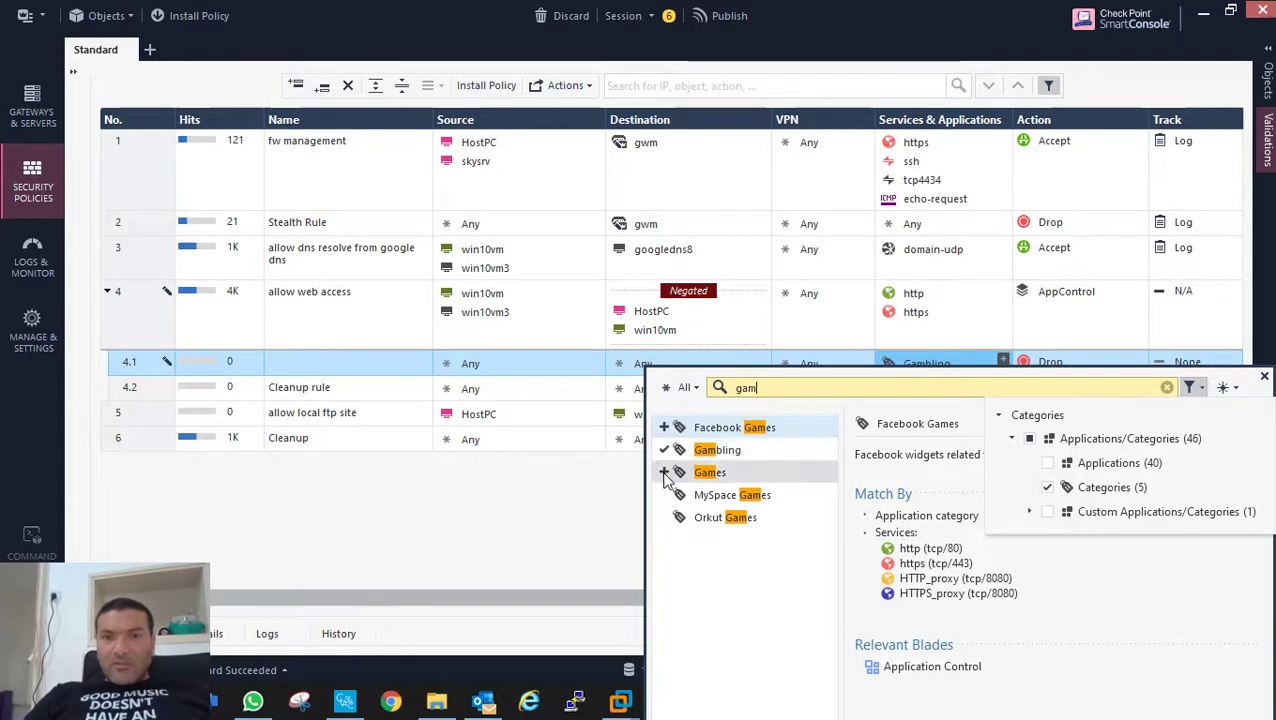
pyautogui.click(664, 473)
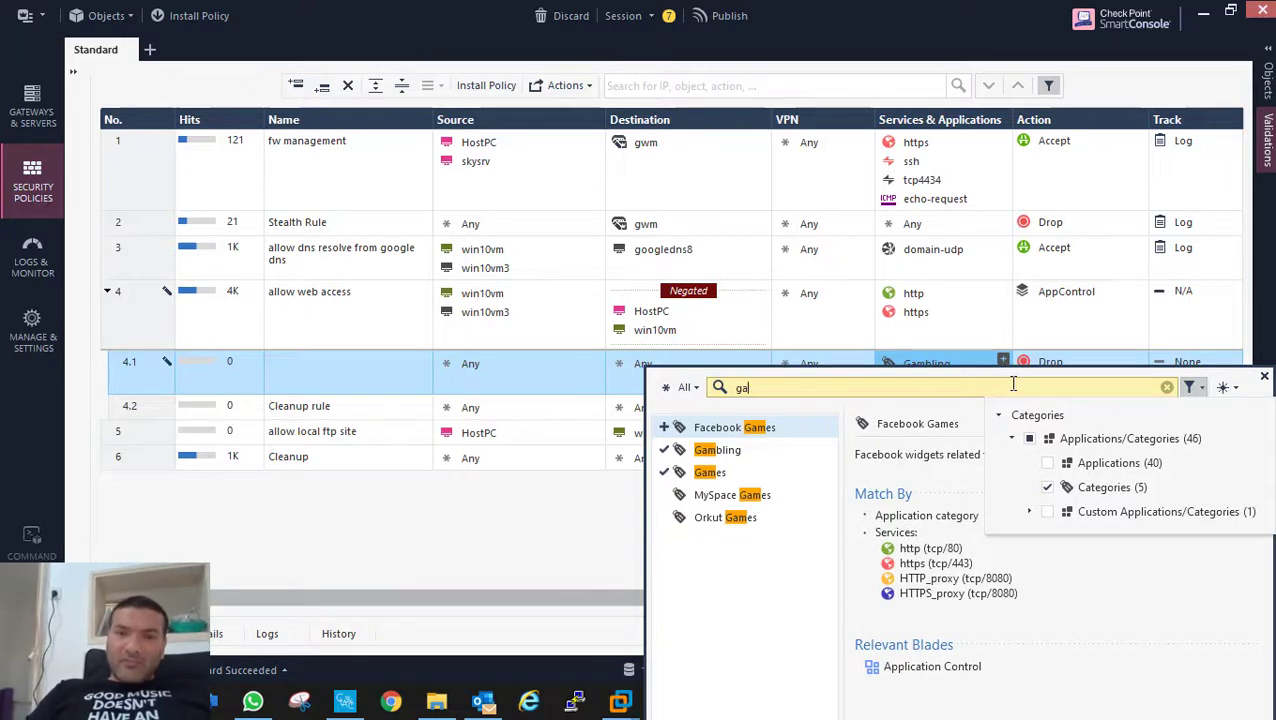
# Add the Illegal Drugs and Anonymizer categories to the services and applications of rule 4.1
pyautogui.press('BackSpace')
pyautogui.press('BackSpace')
pyautogui.write('dru')
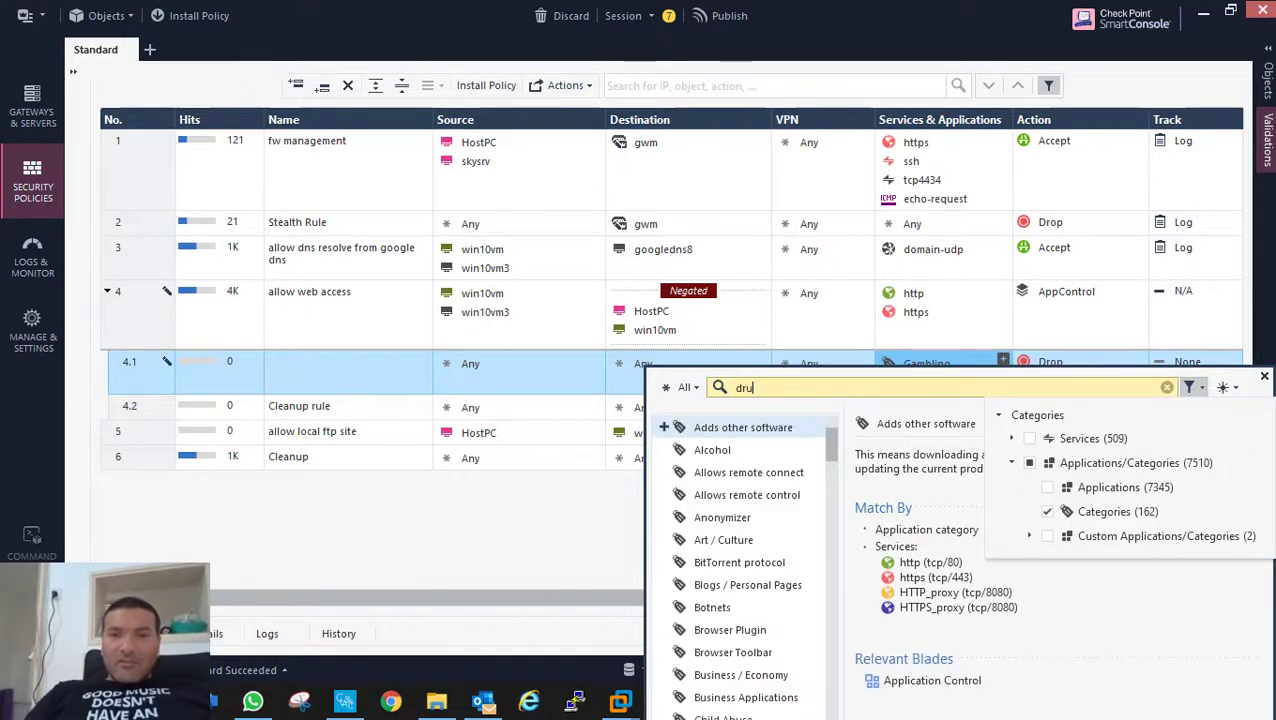
pyautogui.click(664, 428)
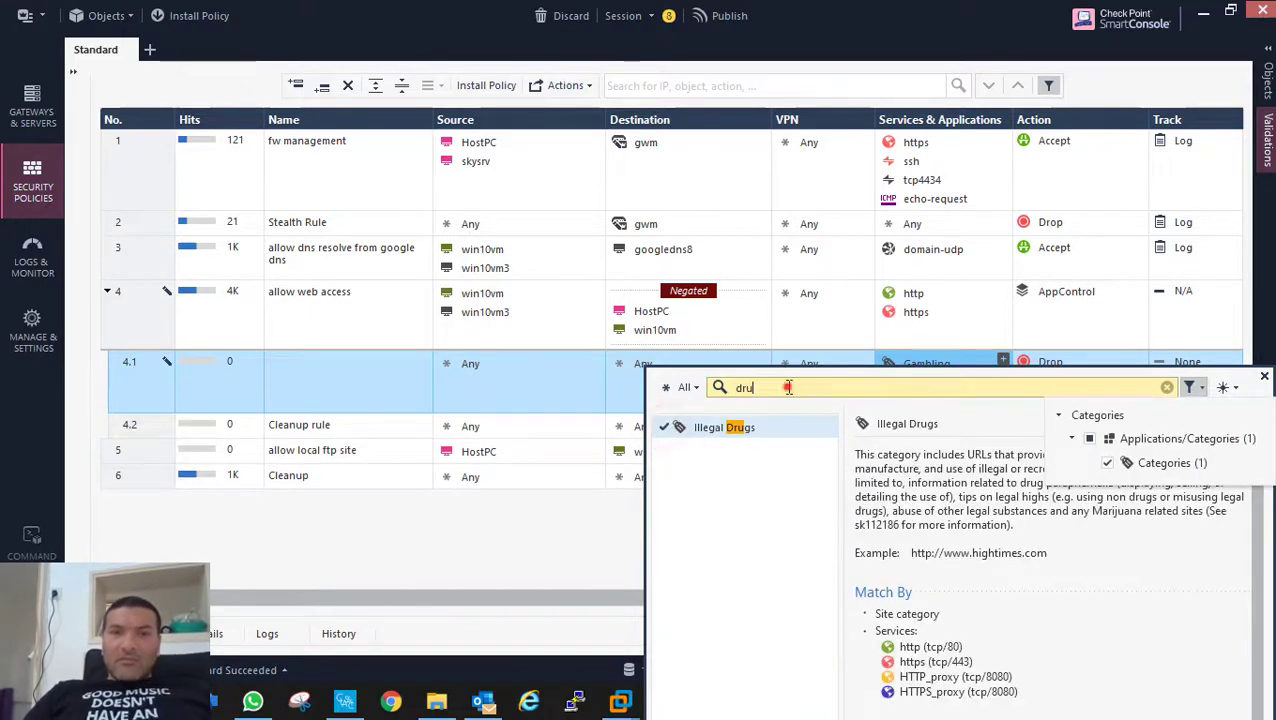
pyautogui.doubleClick(786, 387)
pyautogui.write('an')
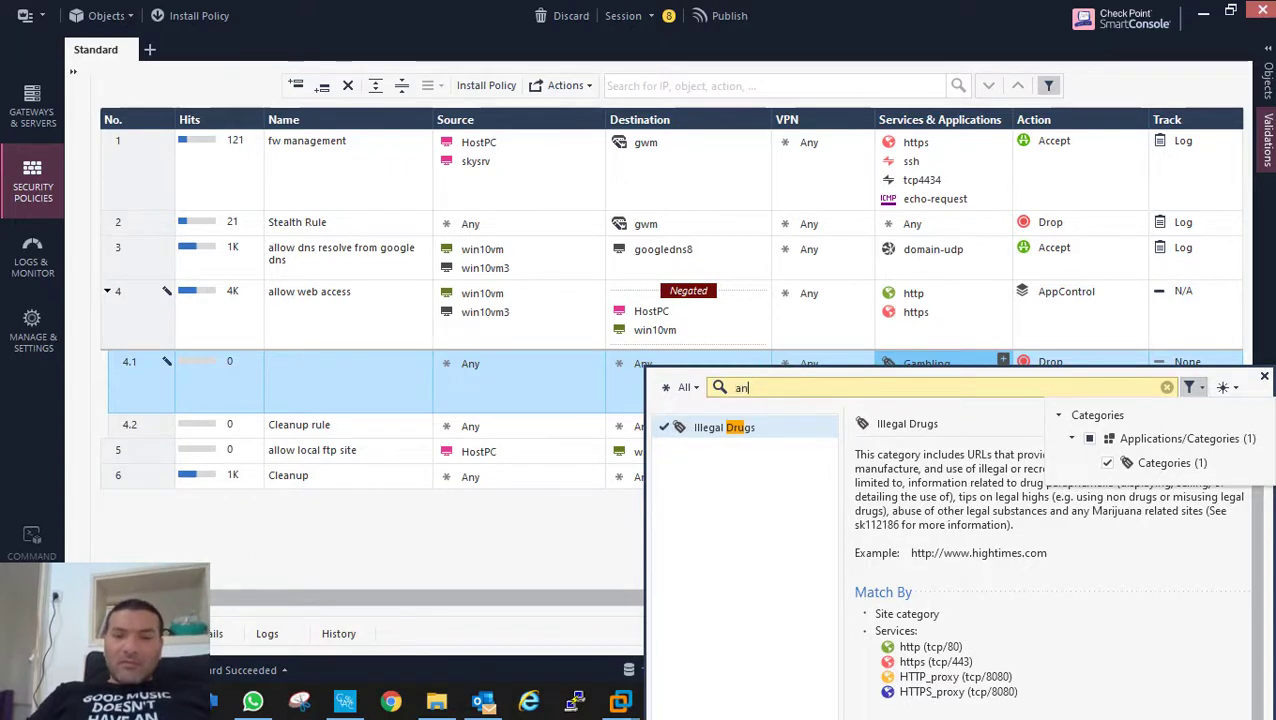
pyautogui.write('o')
pyautogui.click(664, 428)
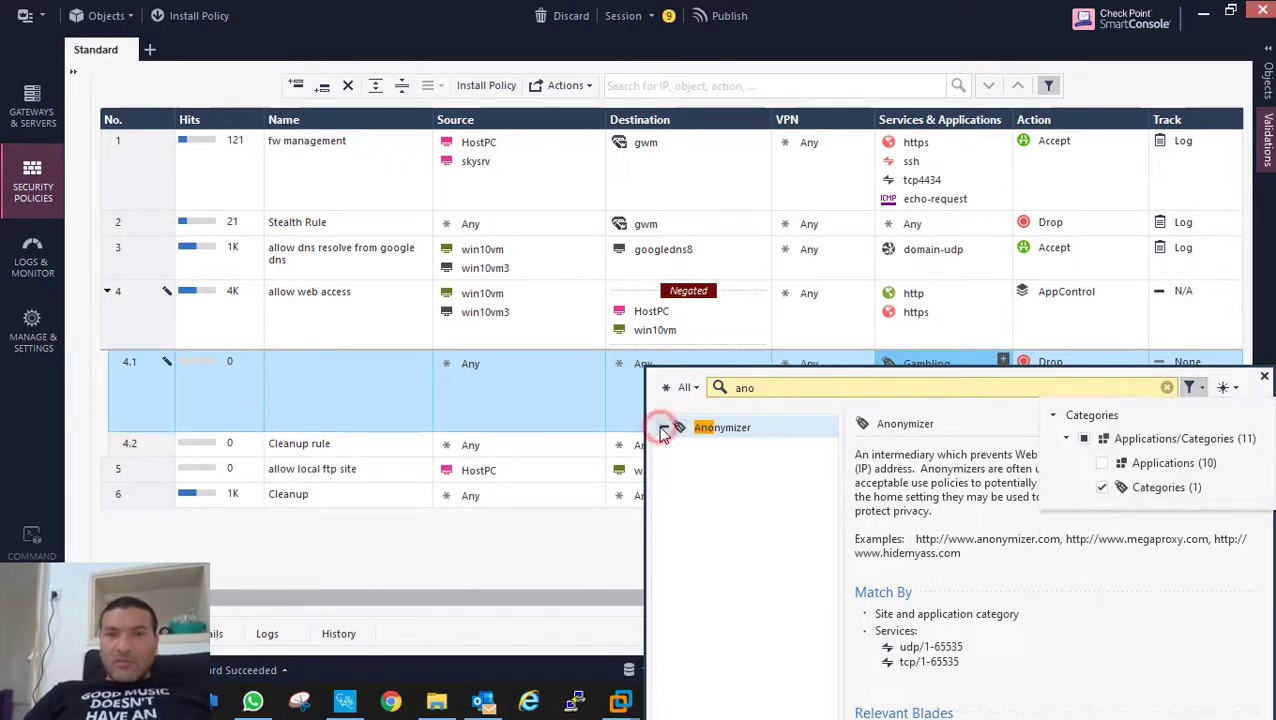
# Remove the categories-only filter and add the Facebook and YouTube applications to rule 4.1
pyautogui.doubleClick(785, 390)
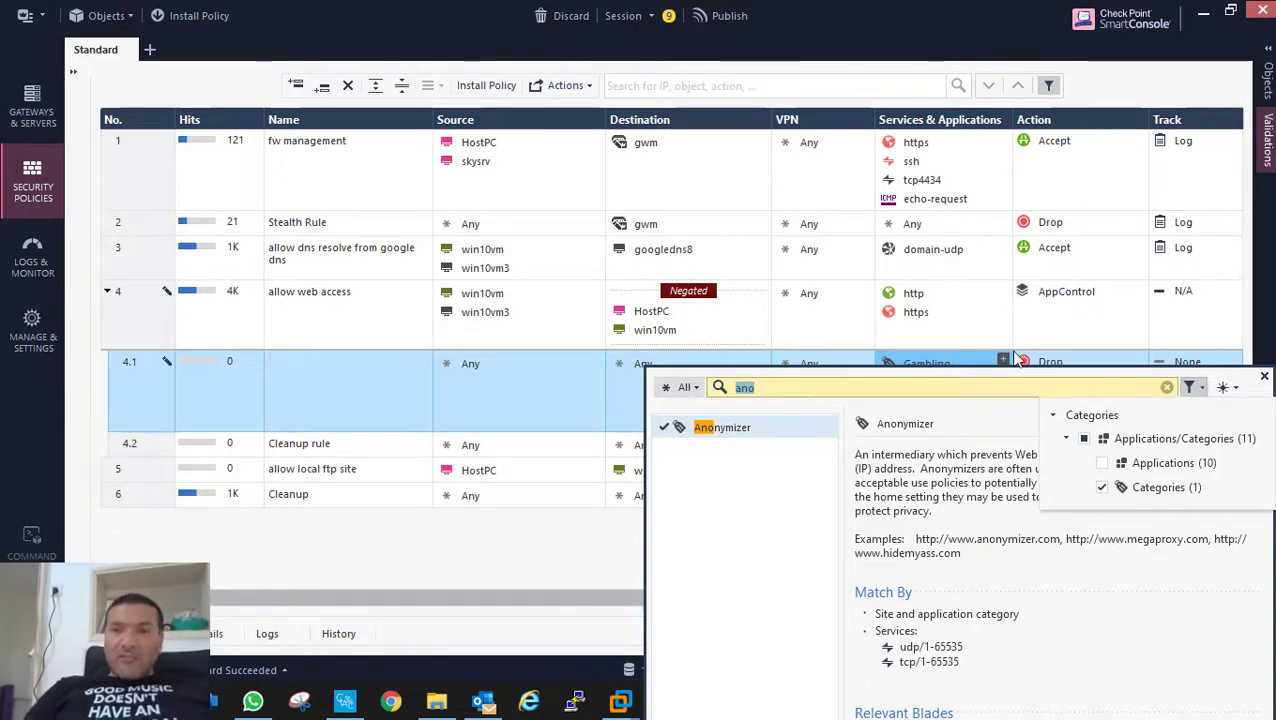
pyautogui.click(1101, 487)
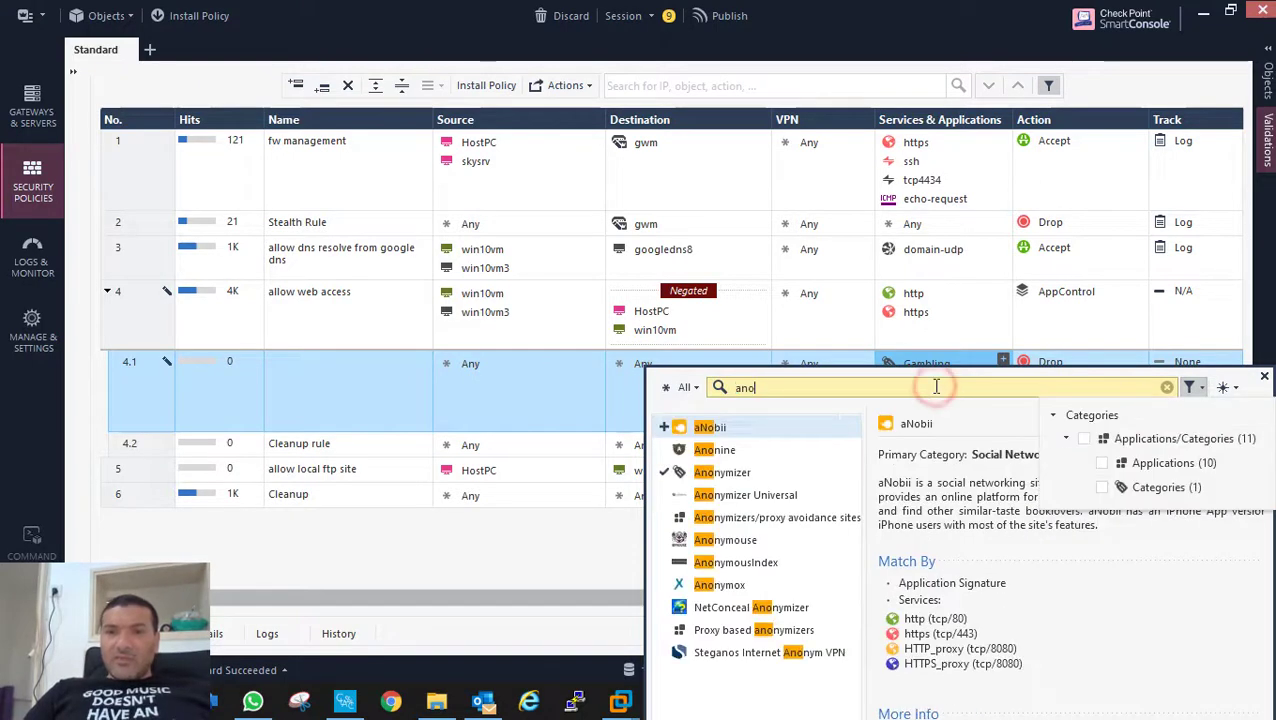
pyautogui.write('aceb')
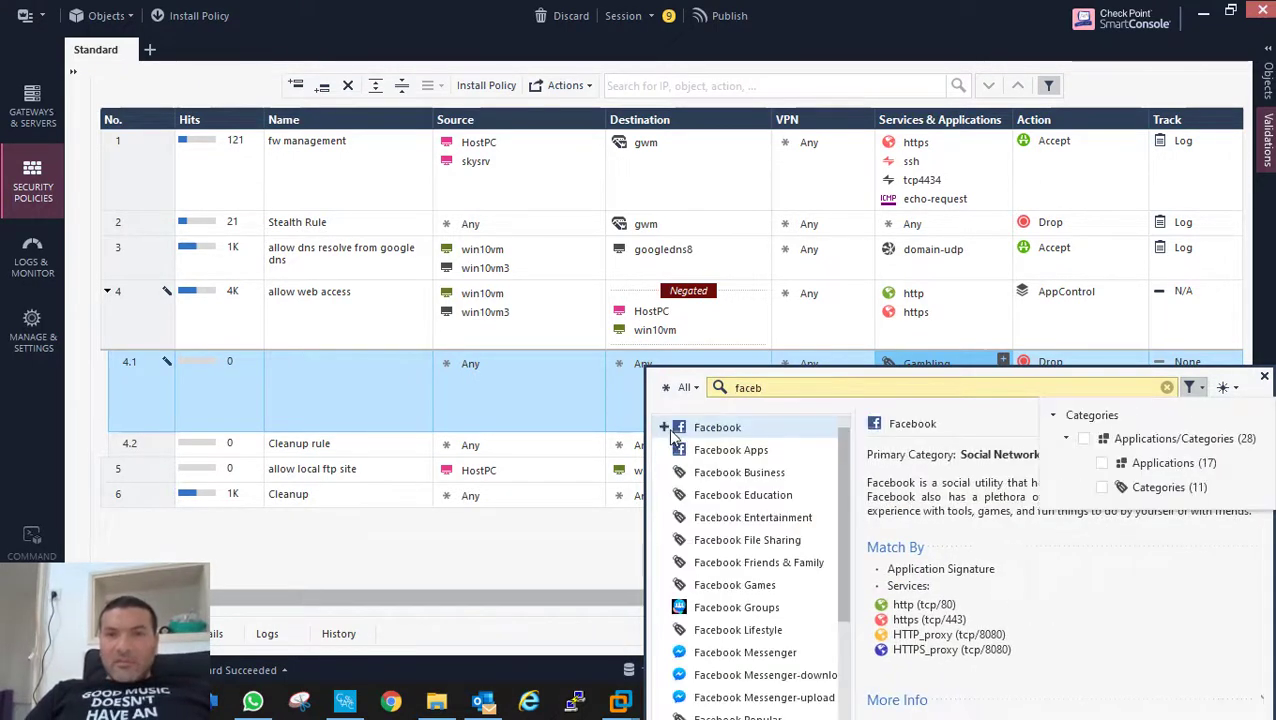
pyautogui.click(663, 427)
pyautogui.hotkey('ctrl', 'a')
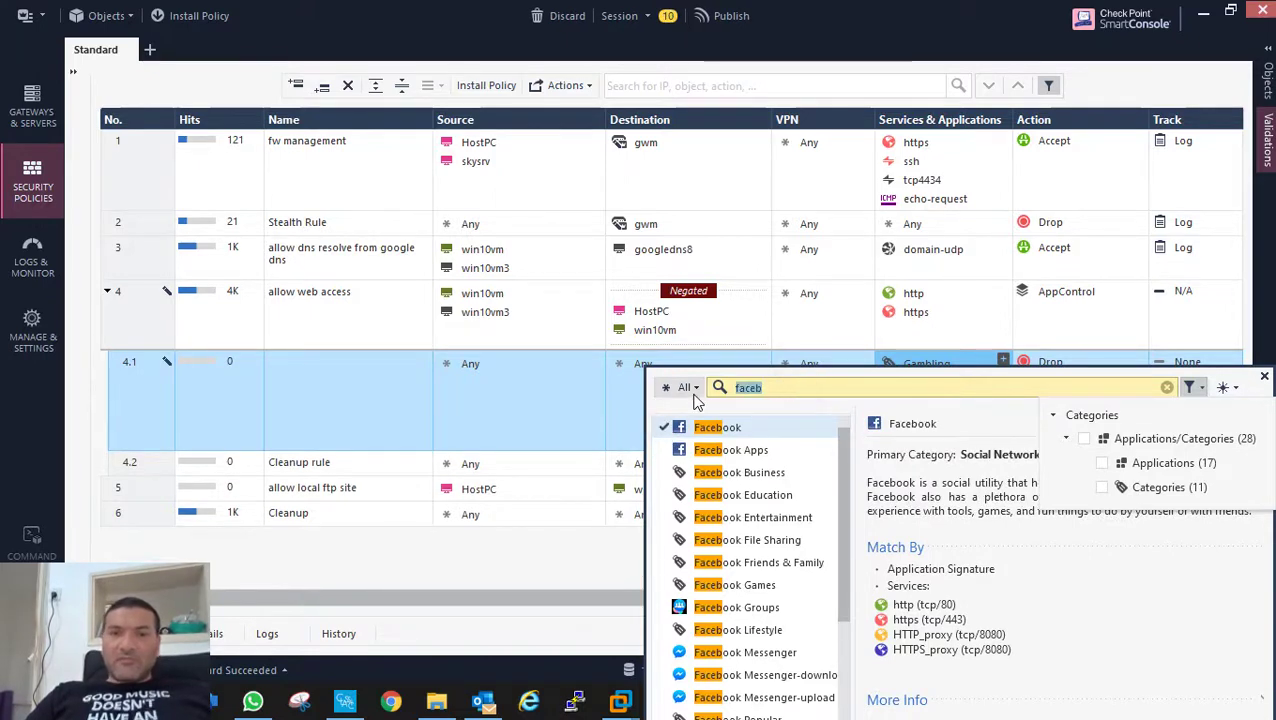
pyautogui.write('you')
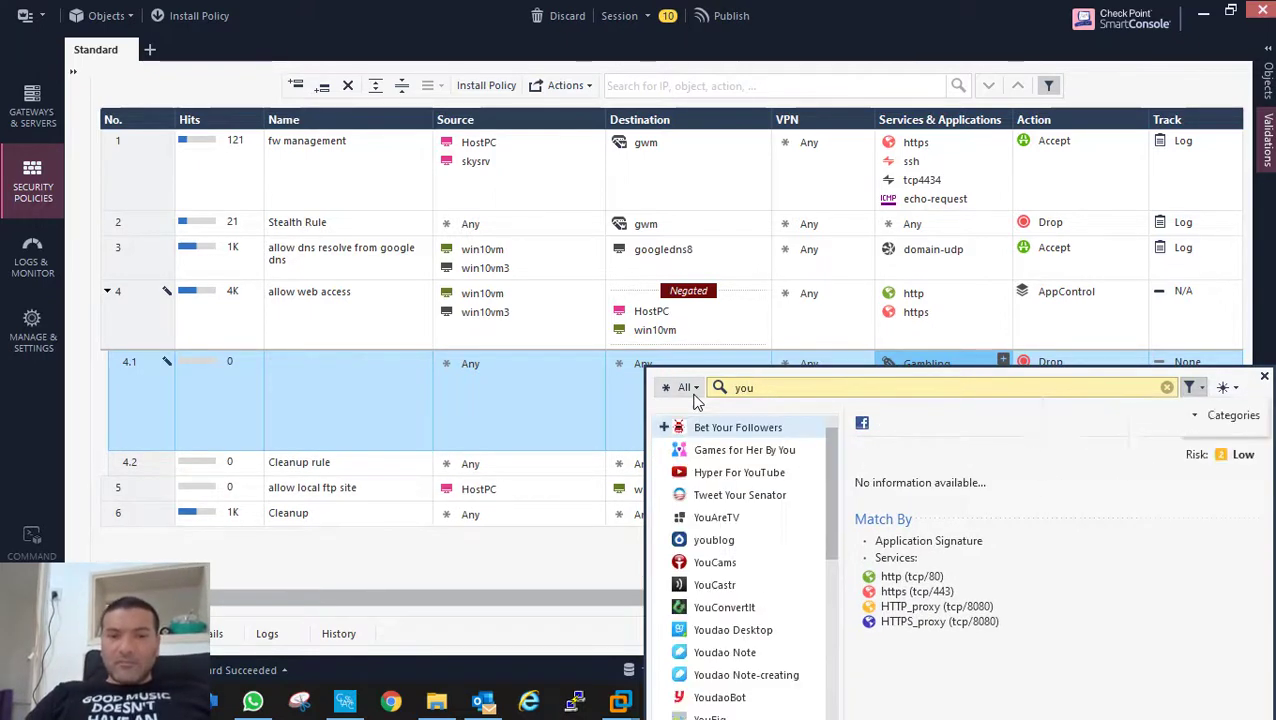
pyautogui.write('t')
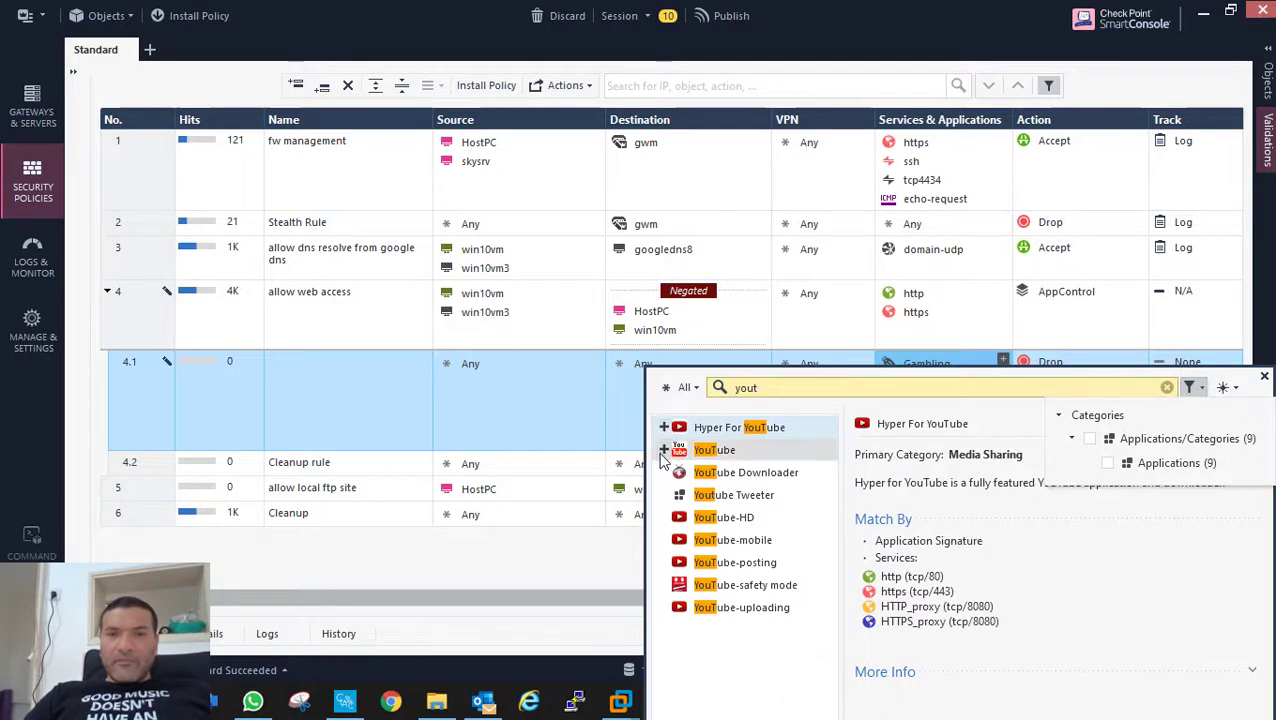
pyautogui.click(663, 450)
pyautogui.click(537, 432)
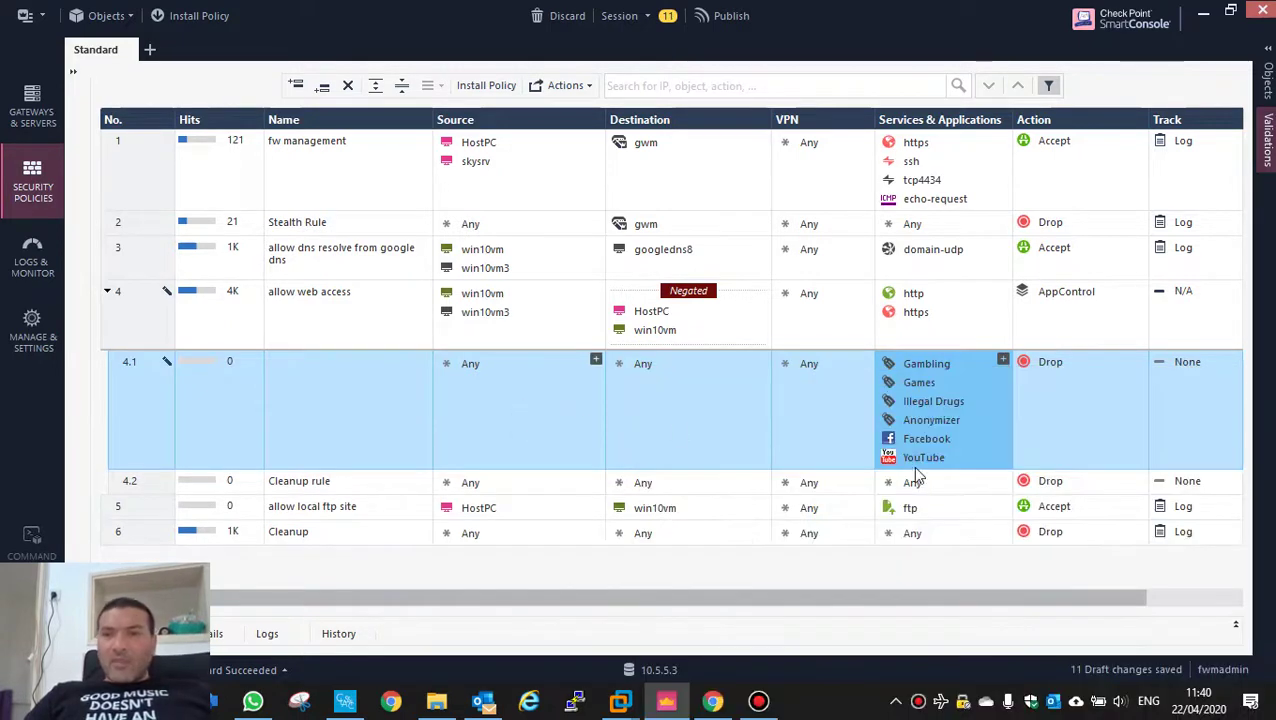
# Set rule 4.1's tracking to Log and give its Drop action the Blocked Message UserCheck for access control
pyautogui.click(1192, 387)
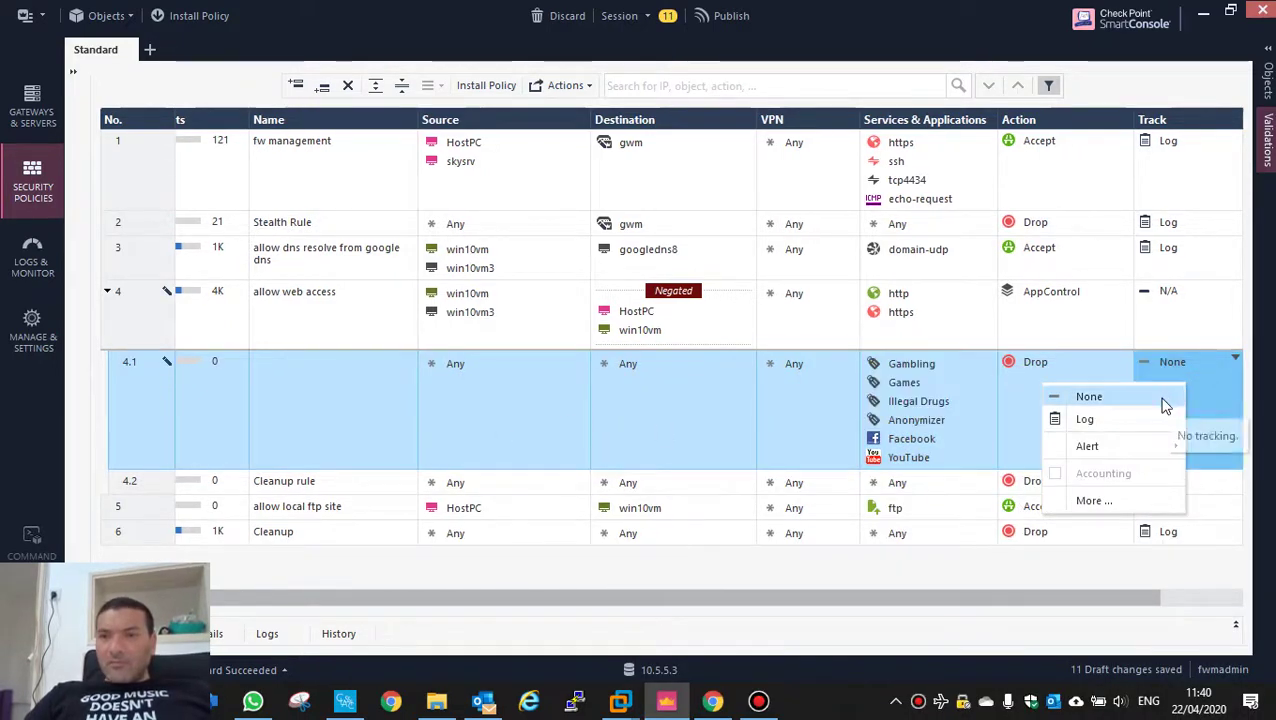
pyautogui.click(1151, 419)
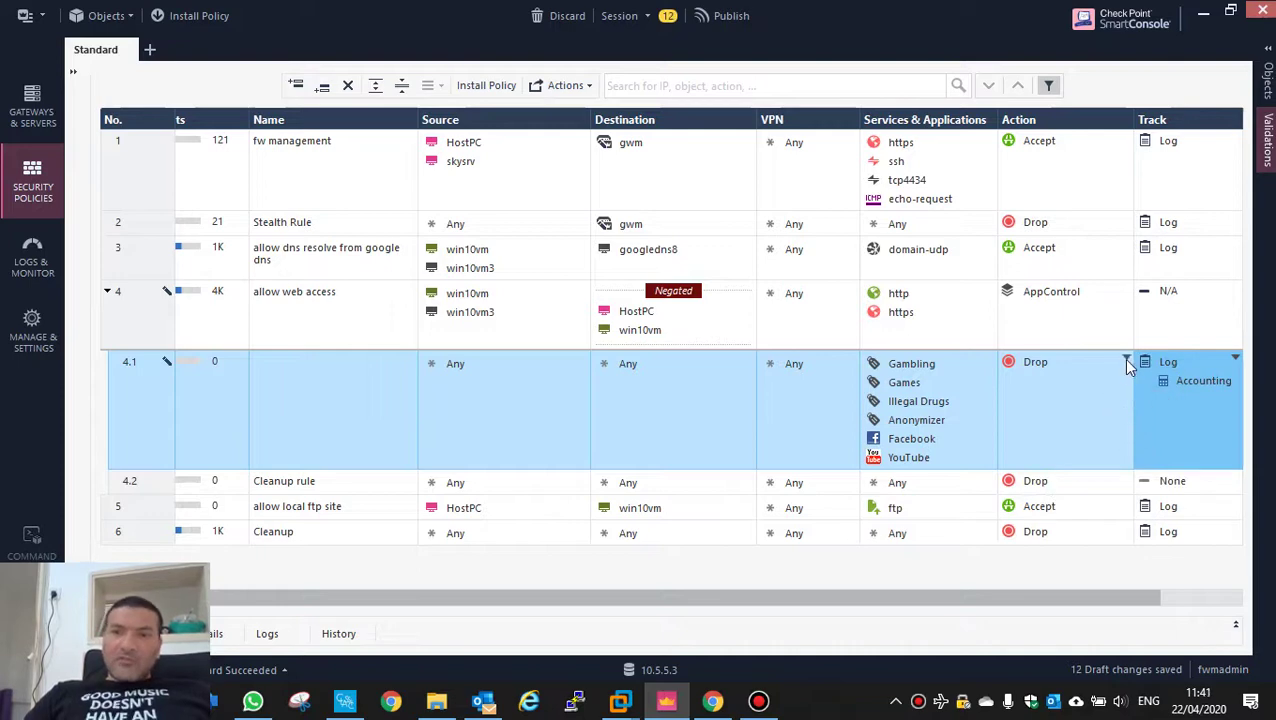
pyautogui.click(1125, 360)
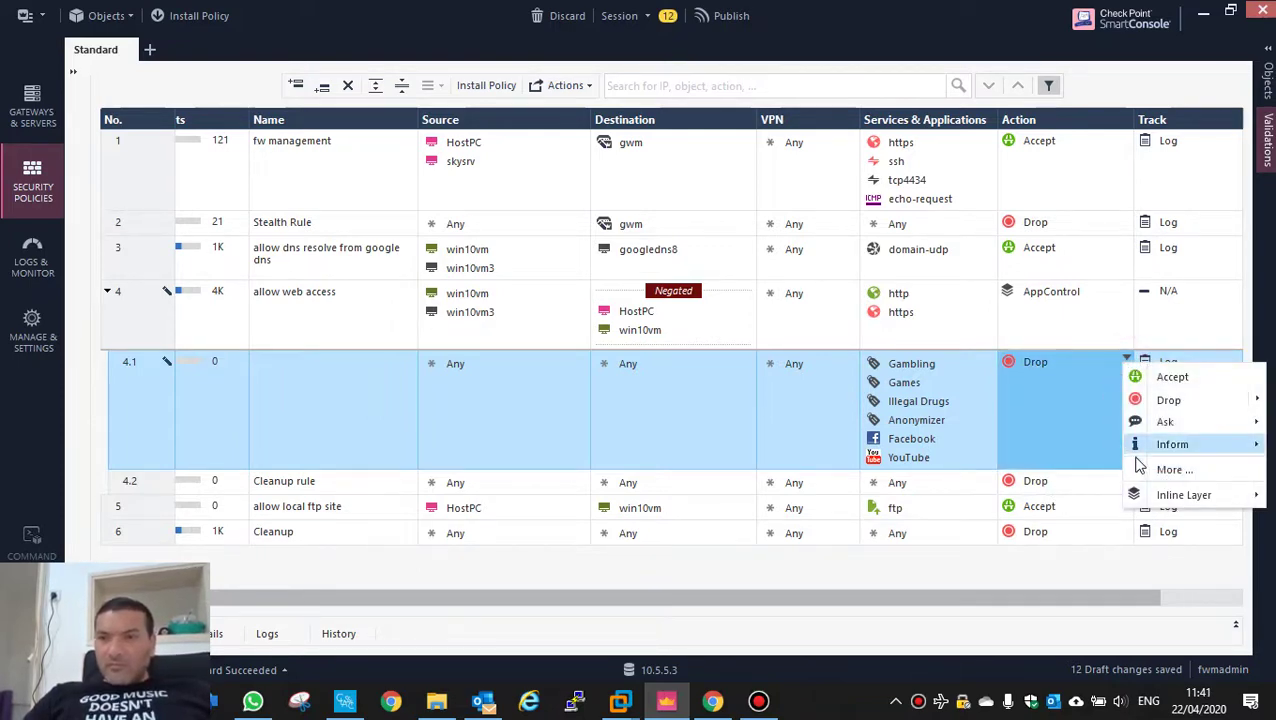
pyautogui.click(1165, 469)
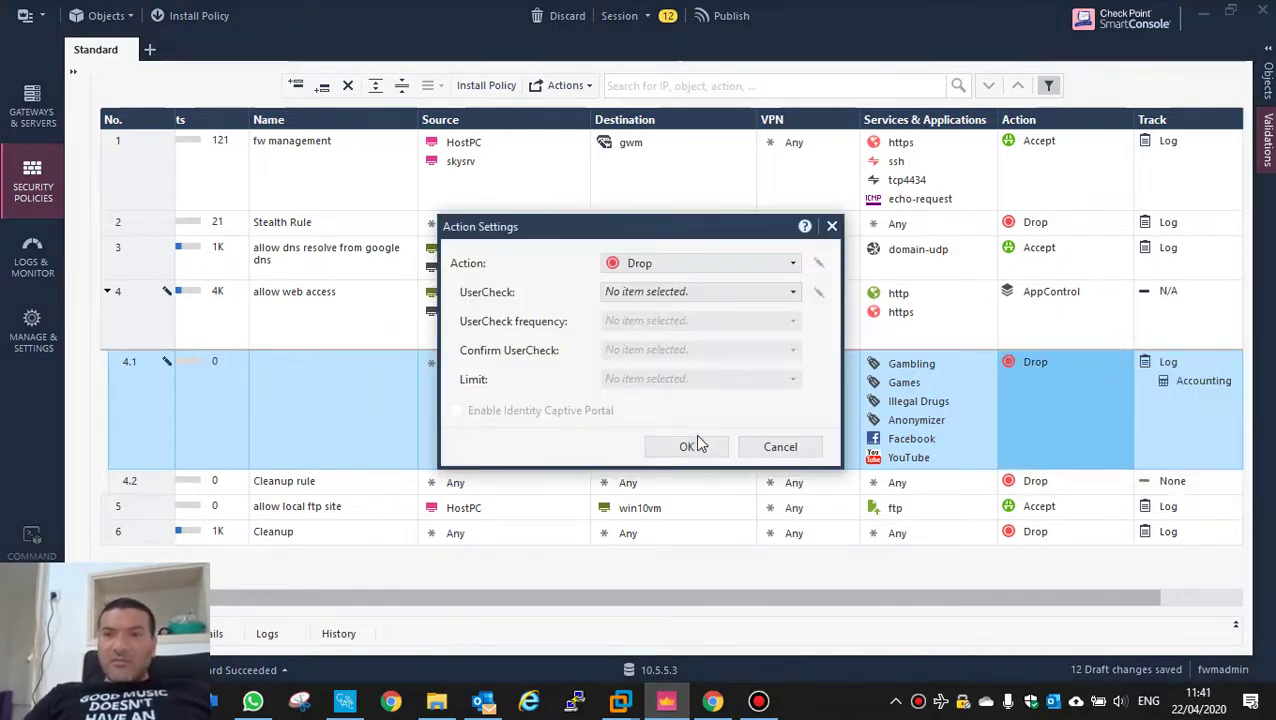
pyautogui.click(624, 297)
pyautogui.click(619, 376)
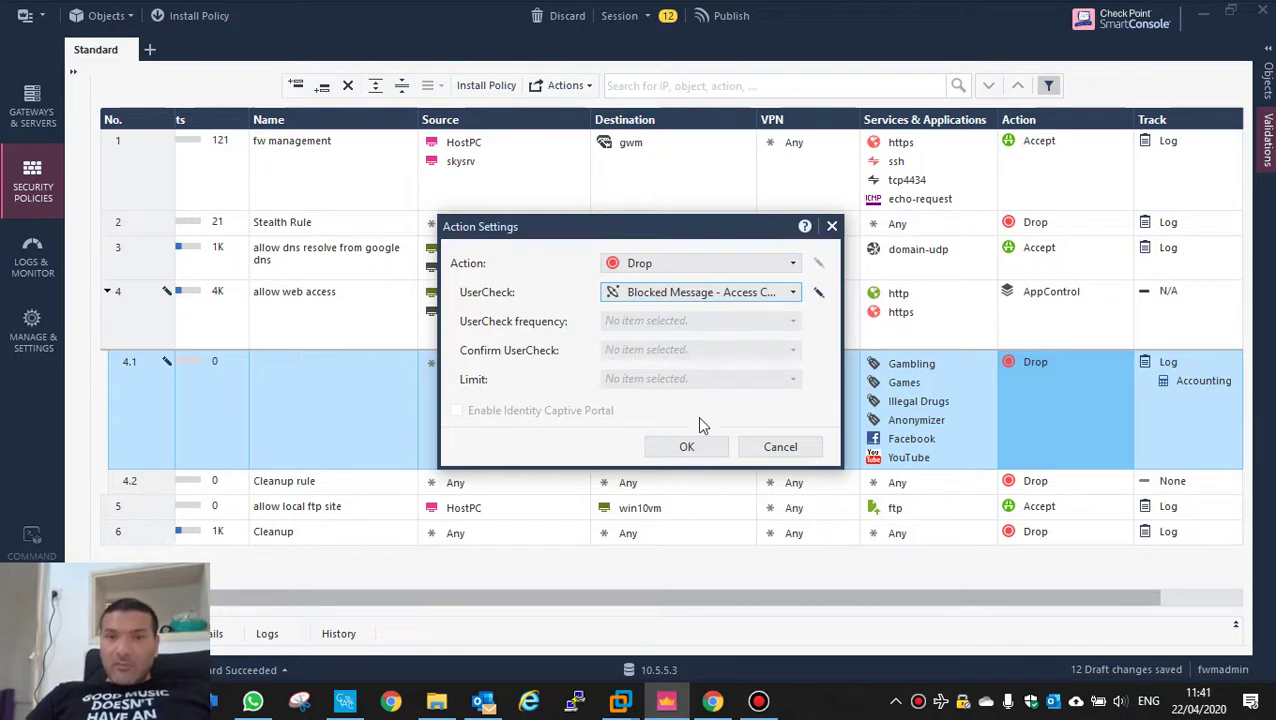
pyautogui.click(690, 447)
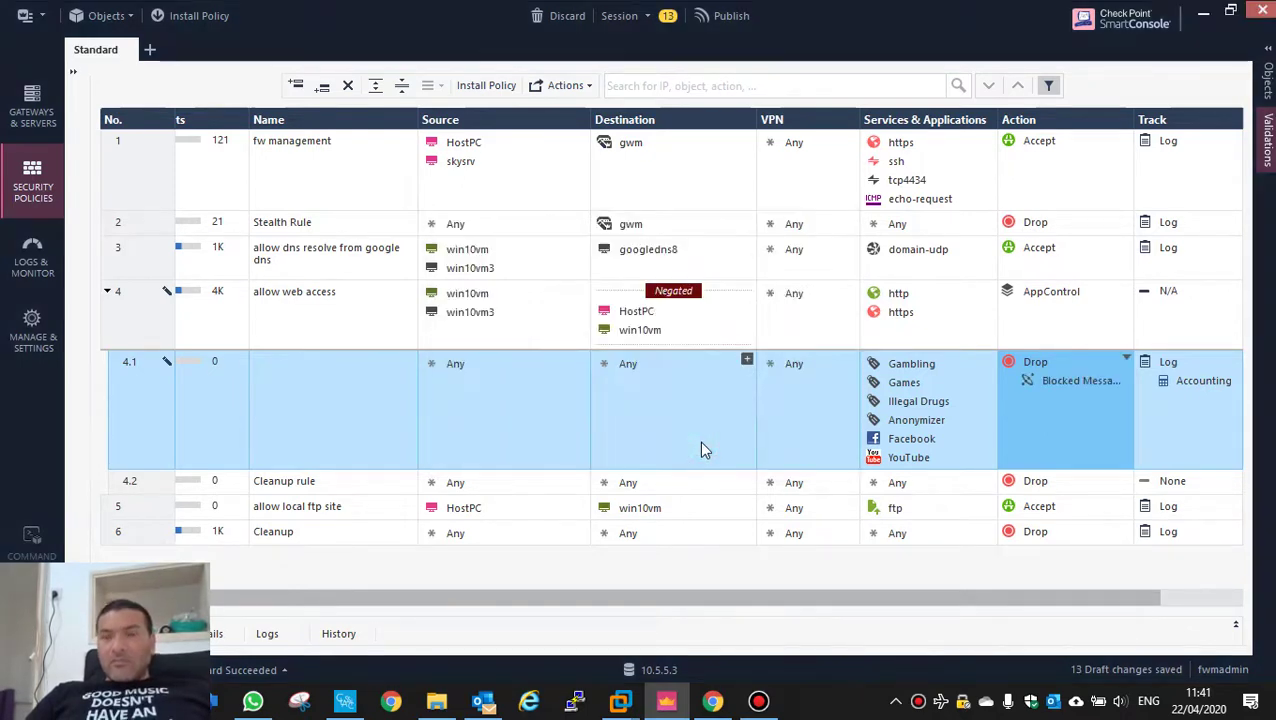
# Set the inline layer's Cleanup rule 4.2 to track with Log and change its action to Accept
pyautogui.click(1172, 483)
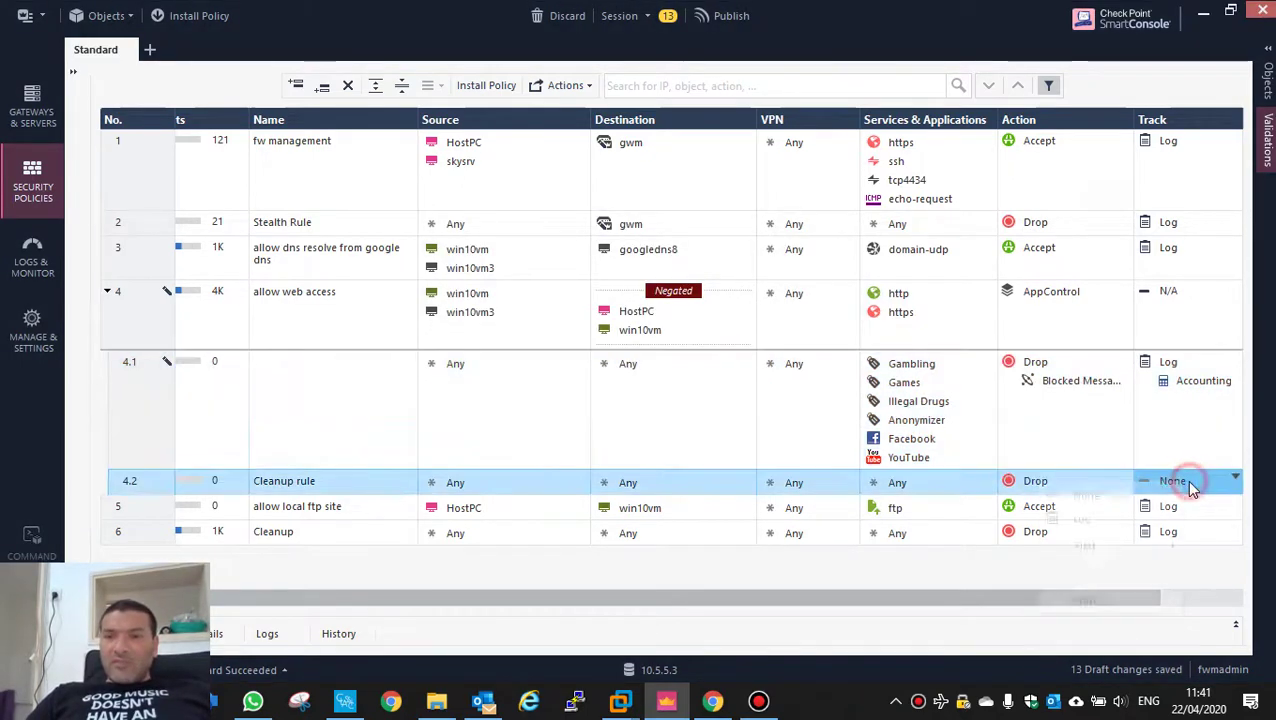
pyautogui.click(1112, 518)
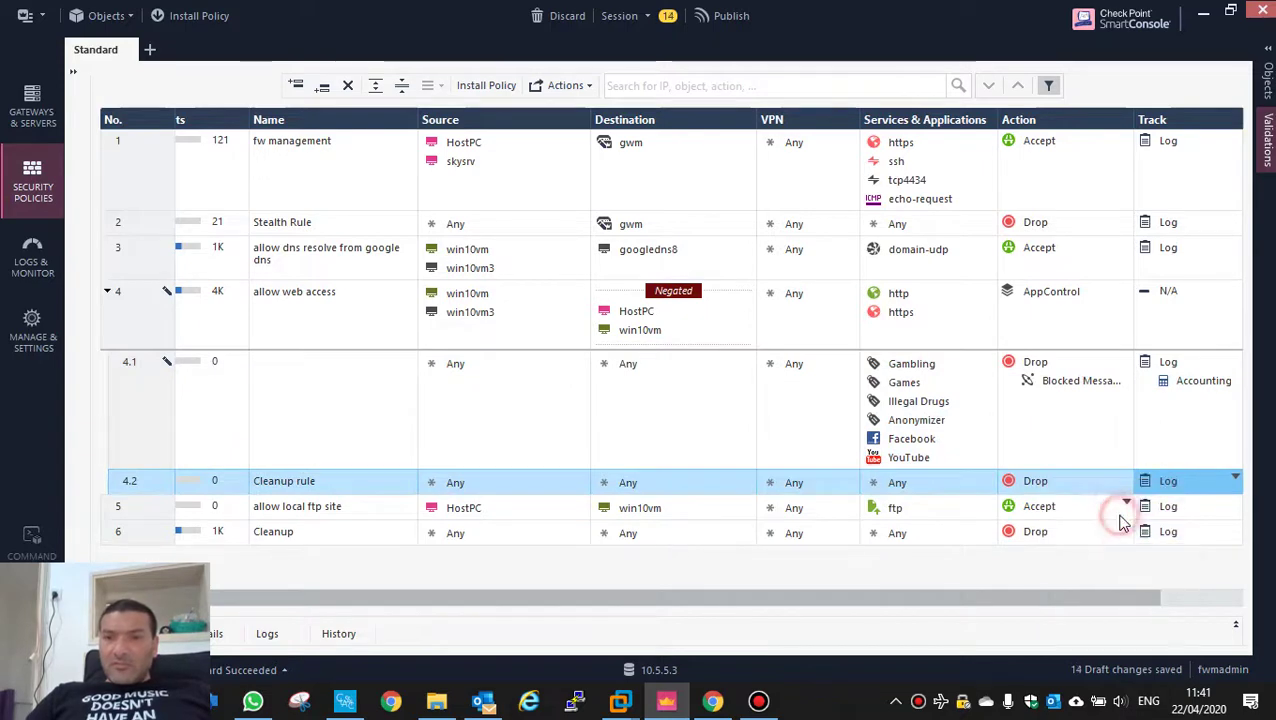
pyautogui.click(1047, 483)
pyautogui.click(1087, 493)
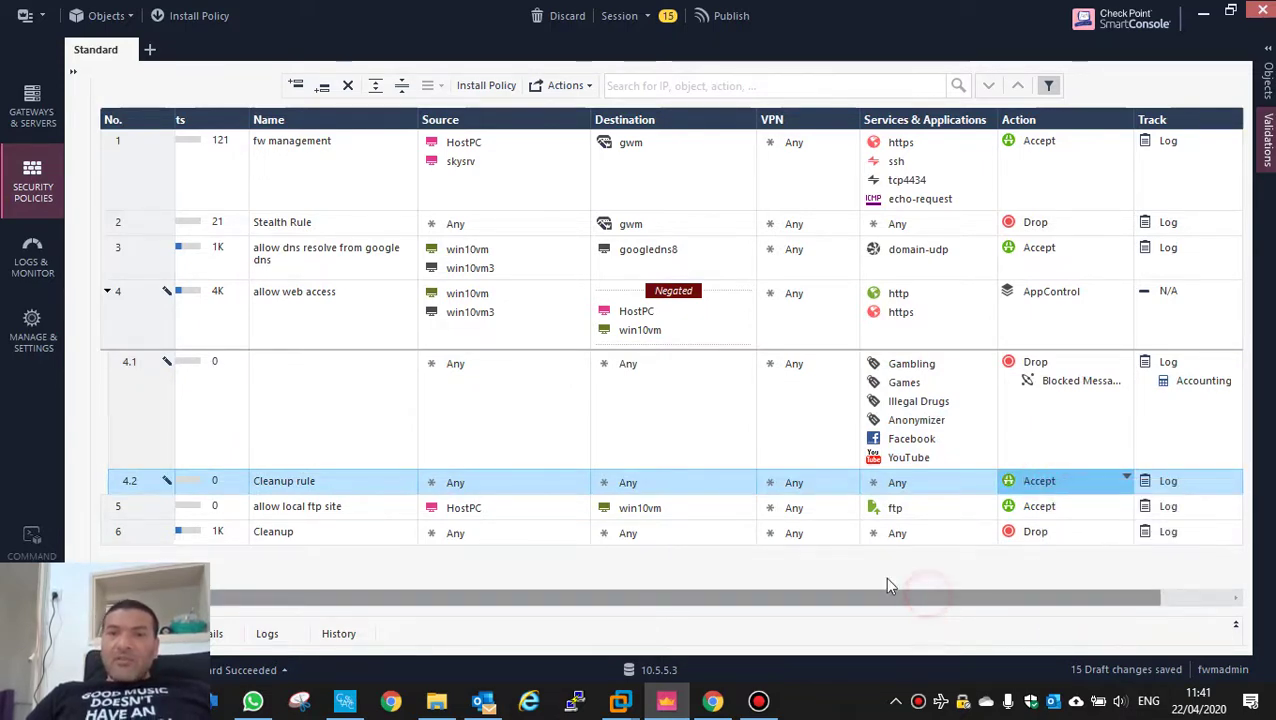
pyautogui.moveTo(905, 595); pyautogui.dragTo(643, 583)
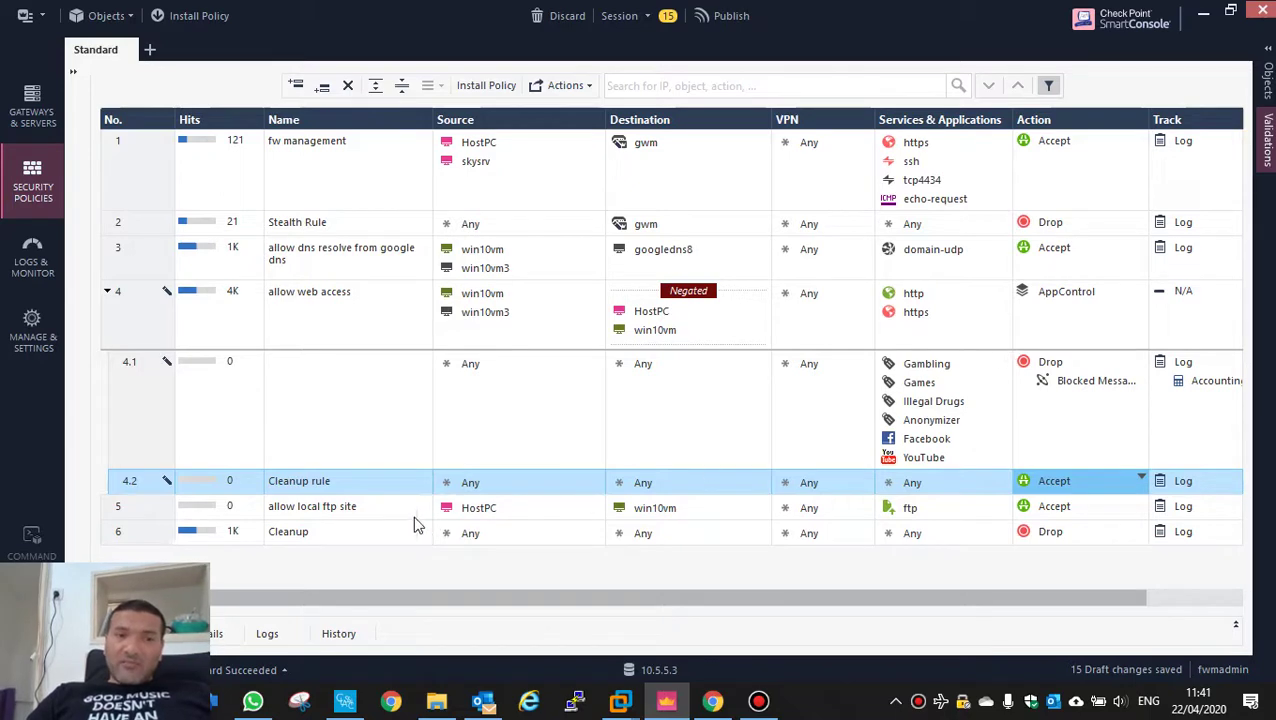
# Rename inline rule 4.2 as "allow sites" and name rule 4.1 "unwanted sites"
pyautogui.click(341, 483)
pyautogui.click(341, 483)
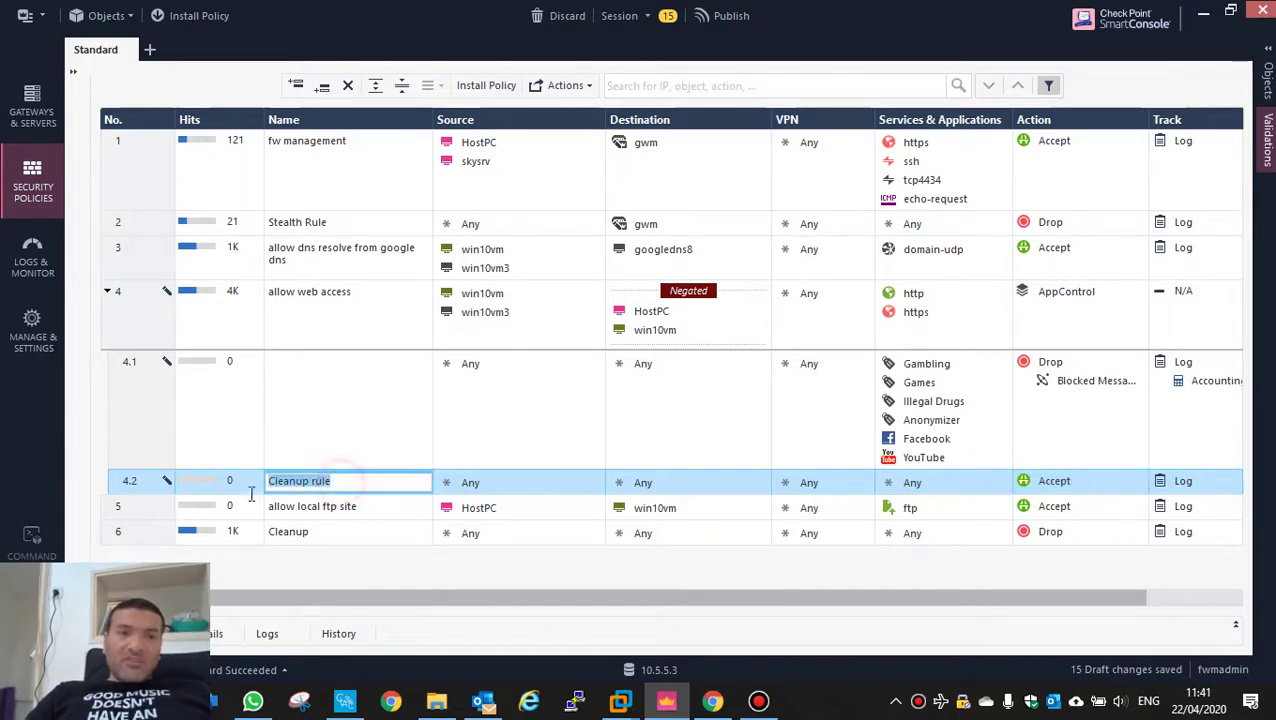
pyautogui.write('allow sites')
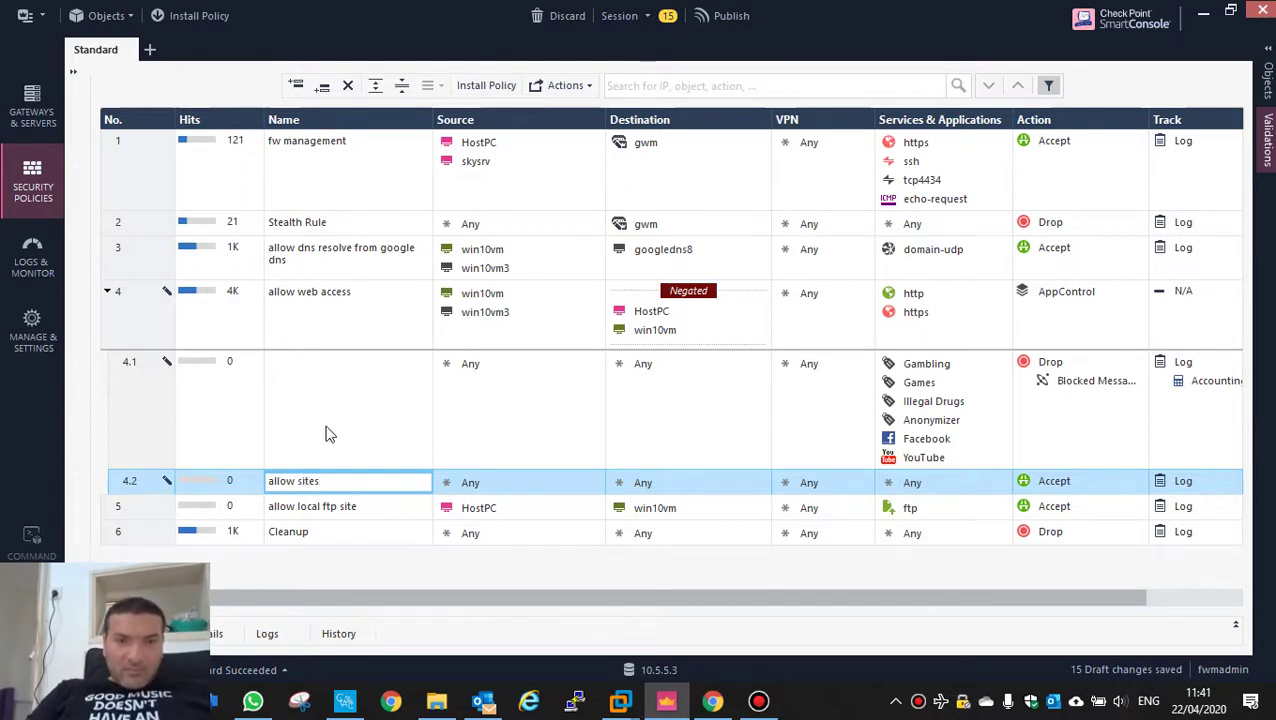
pyautogui.click(328, 426)
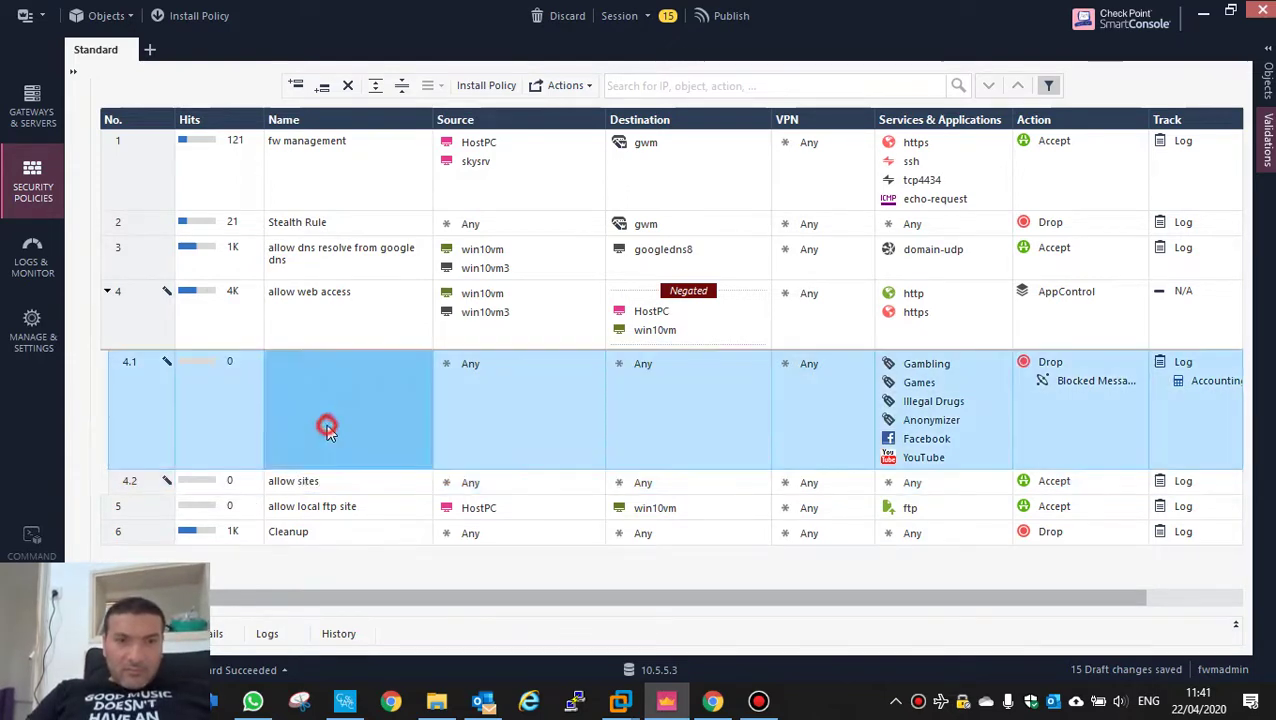
pyautogui.click(328, 426)
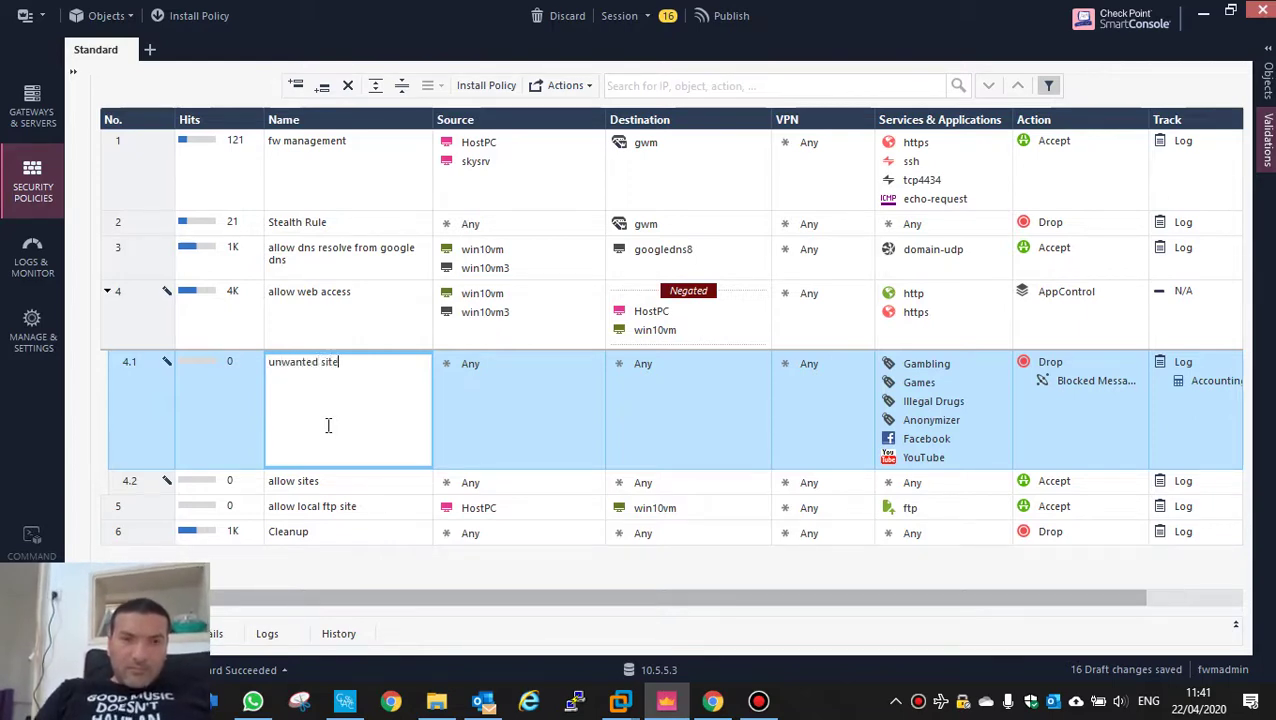
pyautogui.write('unwanted sites')
pyautogui.click(443, 428)
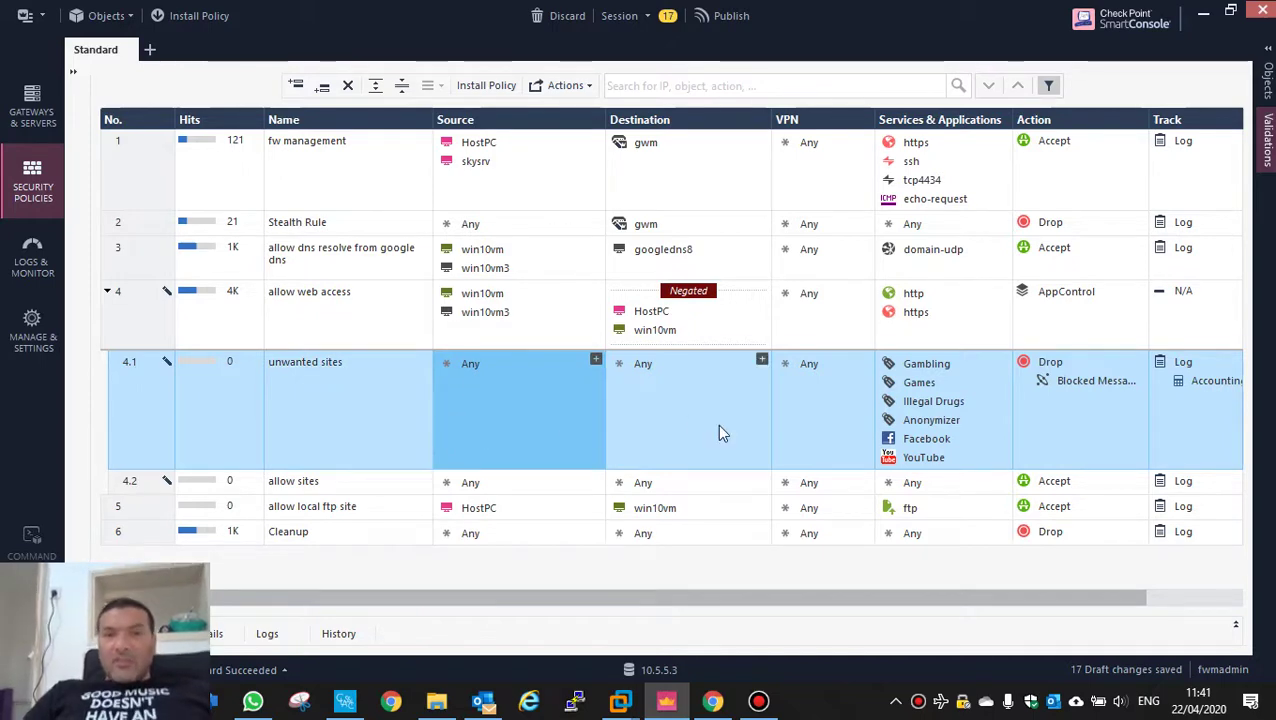
pyautogui.moveTo(943, 413)
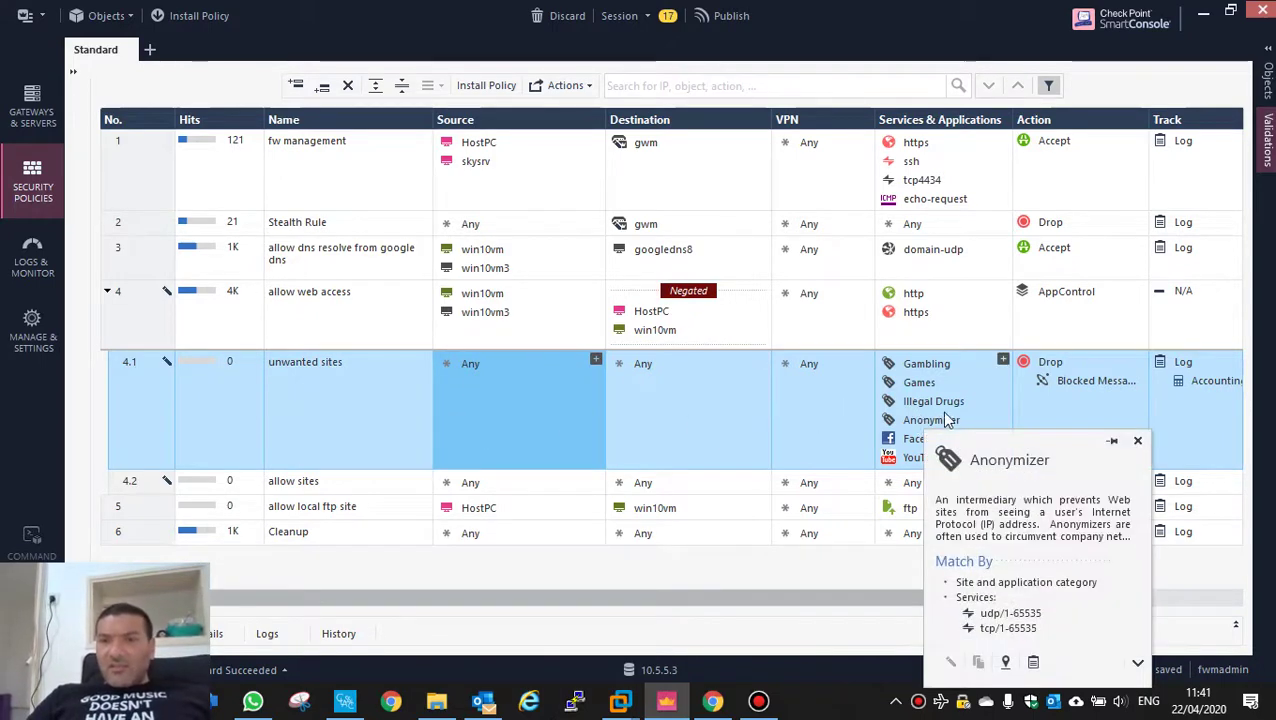
pyautogui.moveTo(912, 457)
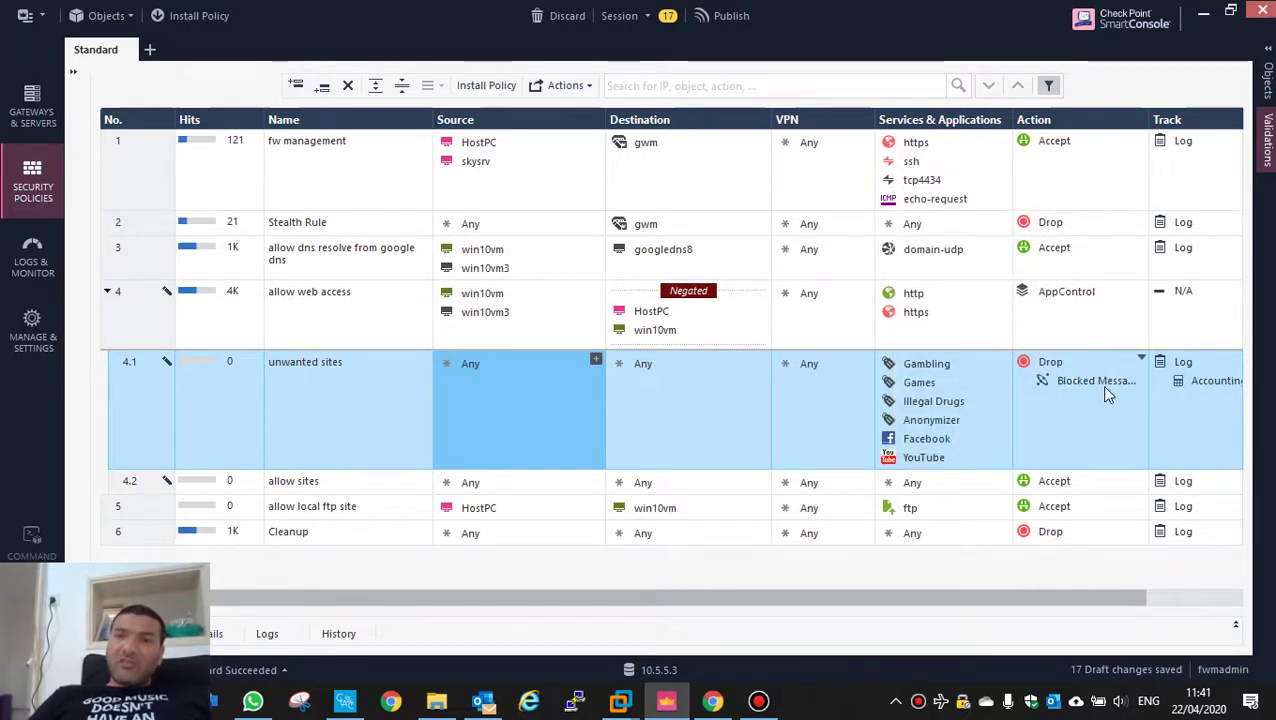
pyautogui.moveTo(1107, 395)
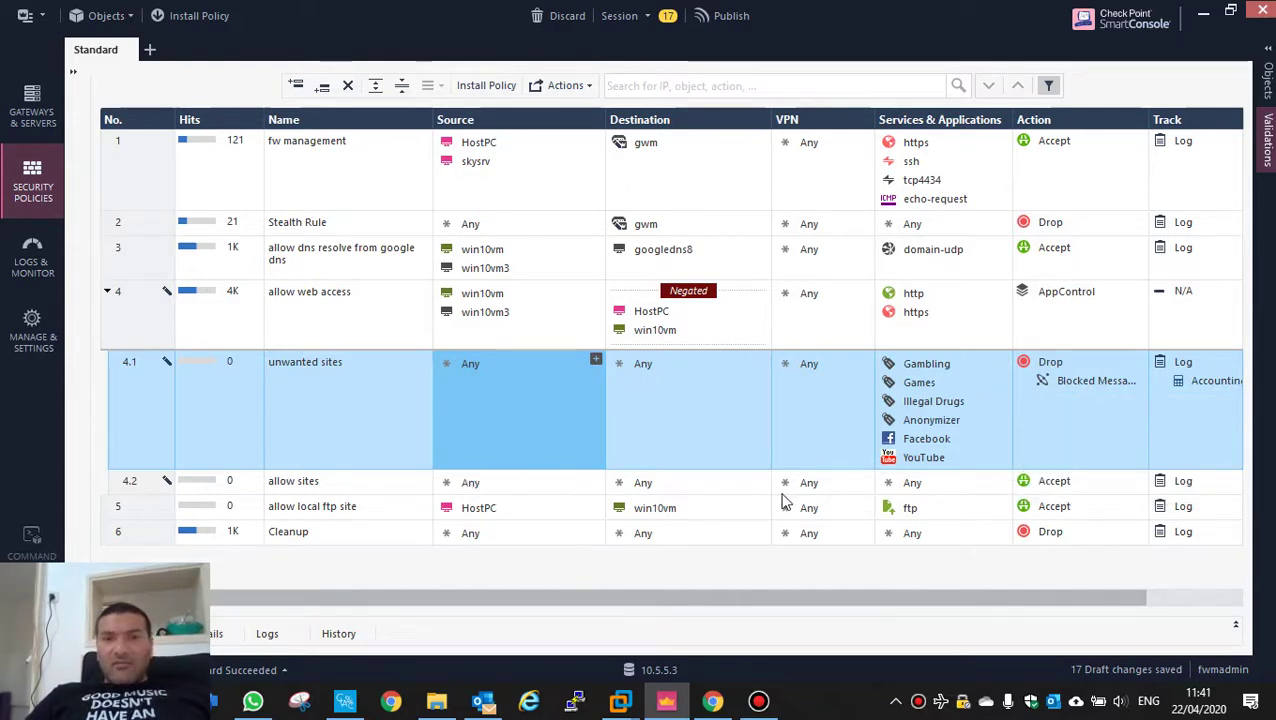
pyautogui.click(1092, 490)
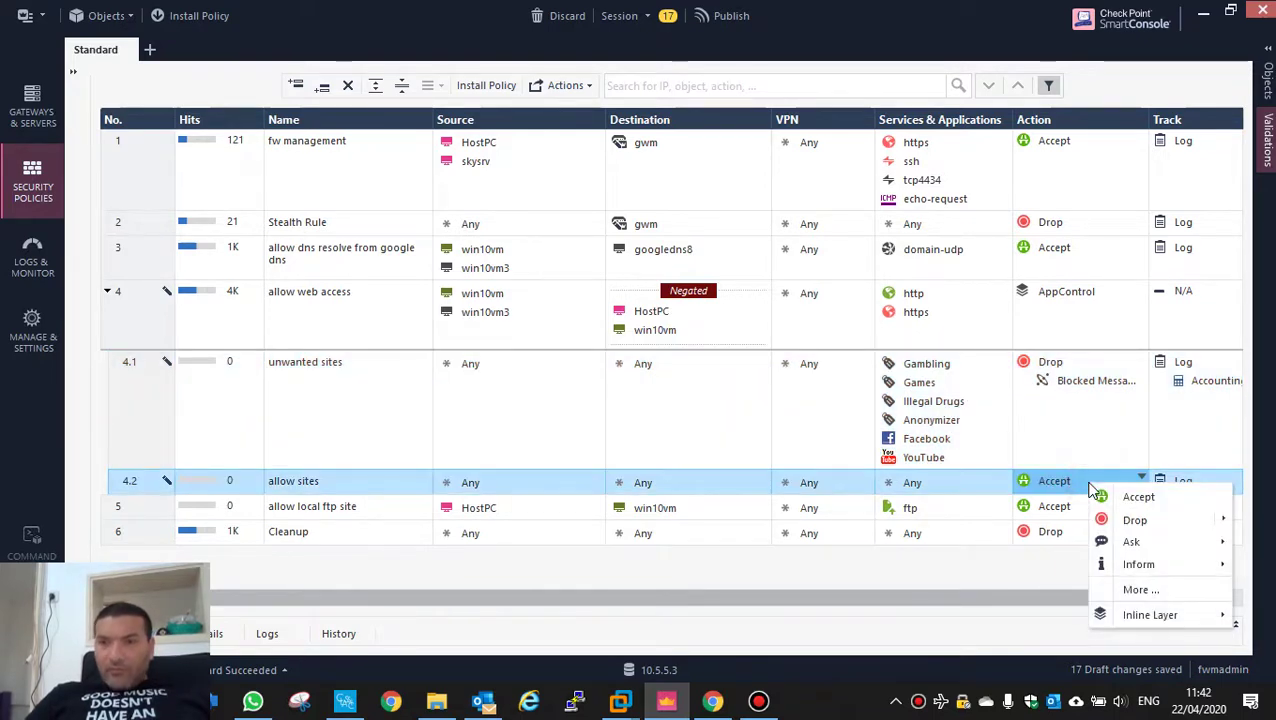
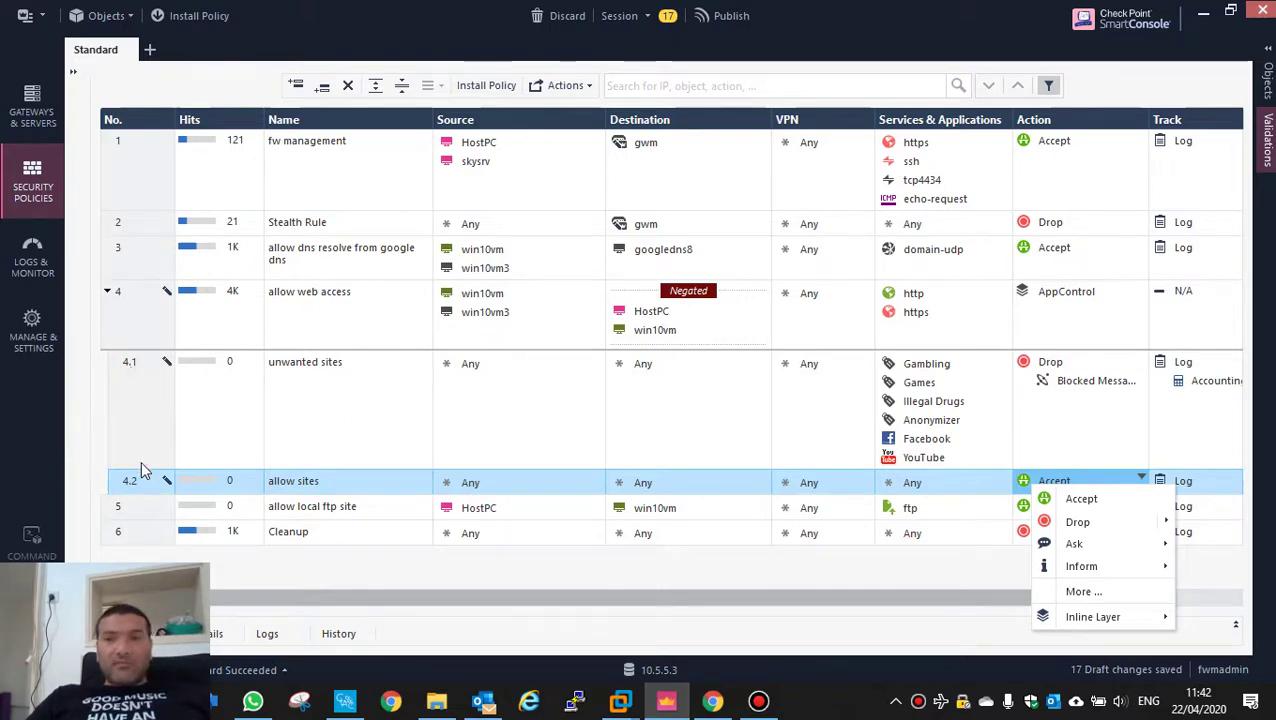
pyautogui.click(224, 432)
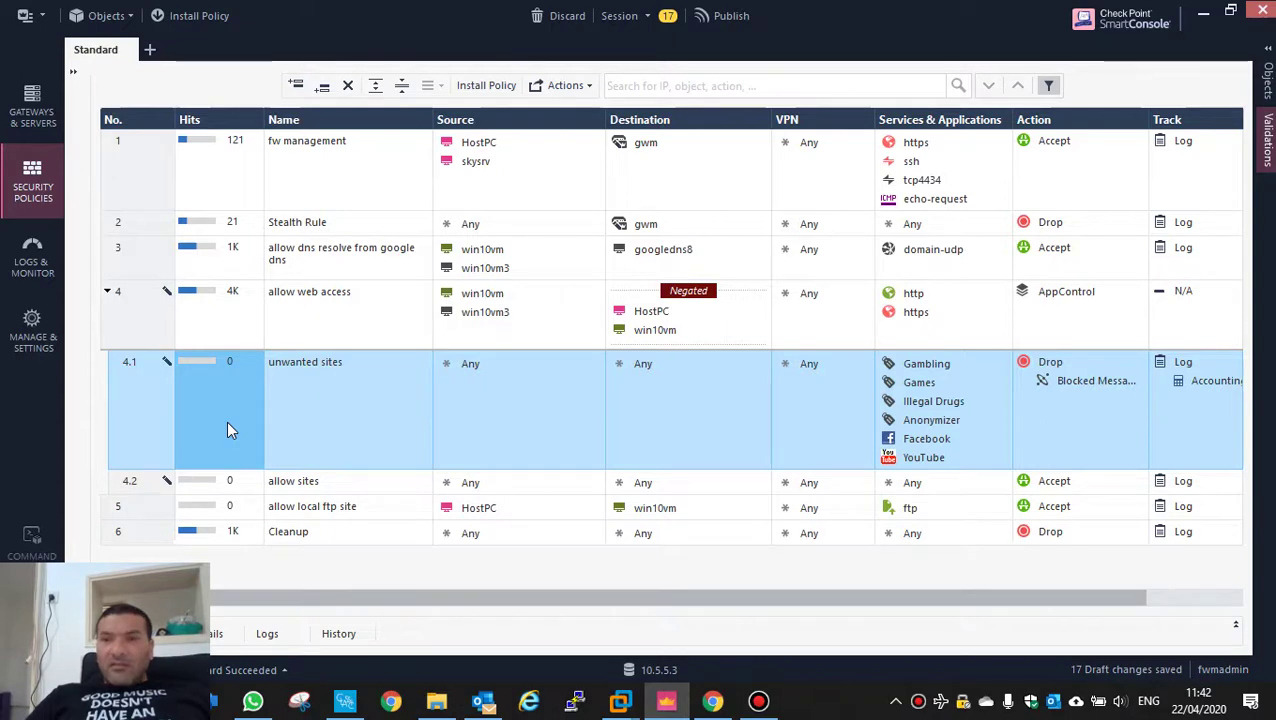
# Start the policy installation and publish the pending session changes under the suggested session name
pyautogui.click(477, 85)
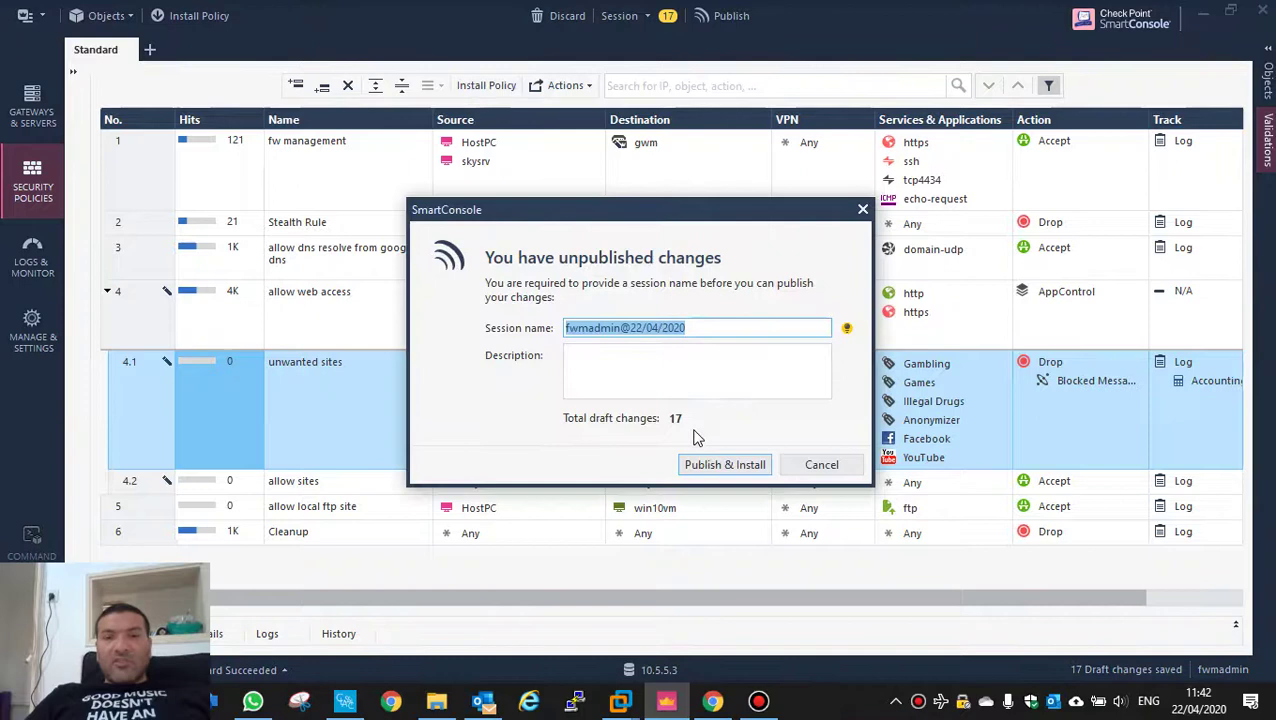
pyautogui.click(720, 466)
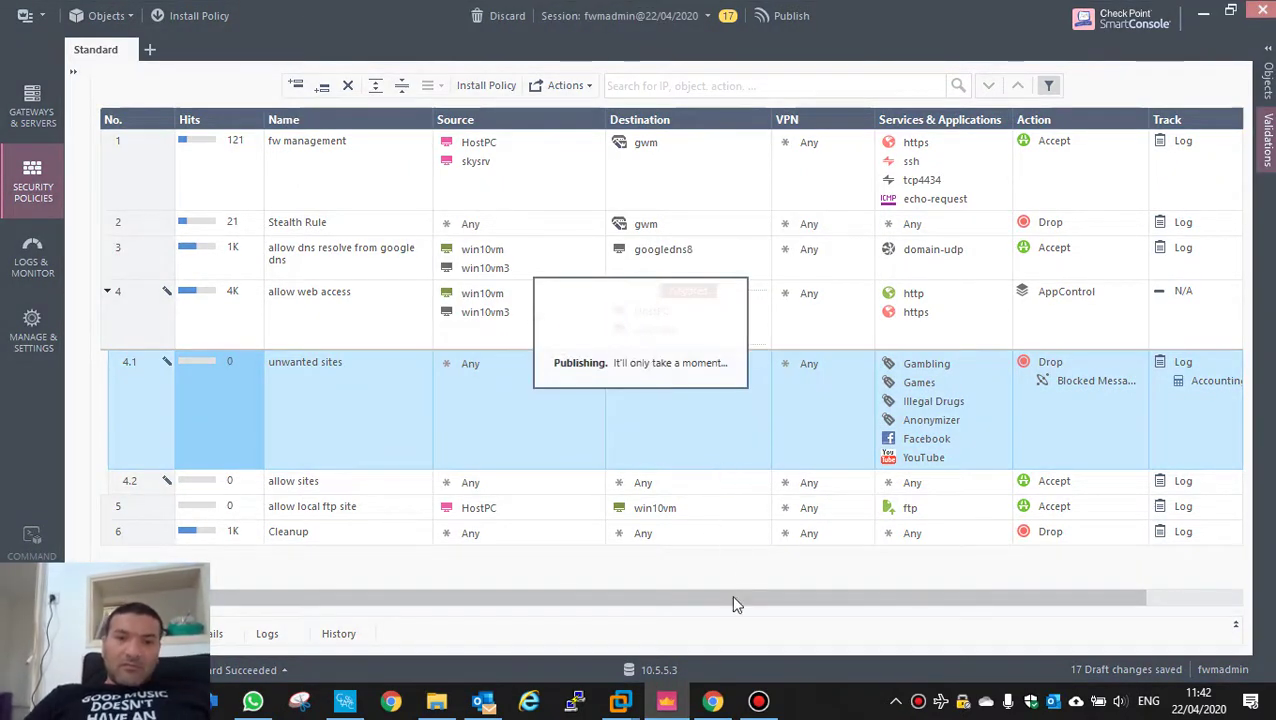
# Switch to the win10vm virtual machine in VMware Workstation and test Facebook and YouTube access in Chrome, including YouTube's Subscriptions page
pyautogui.moveTo(620, 701)
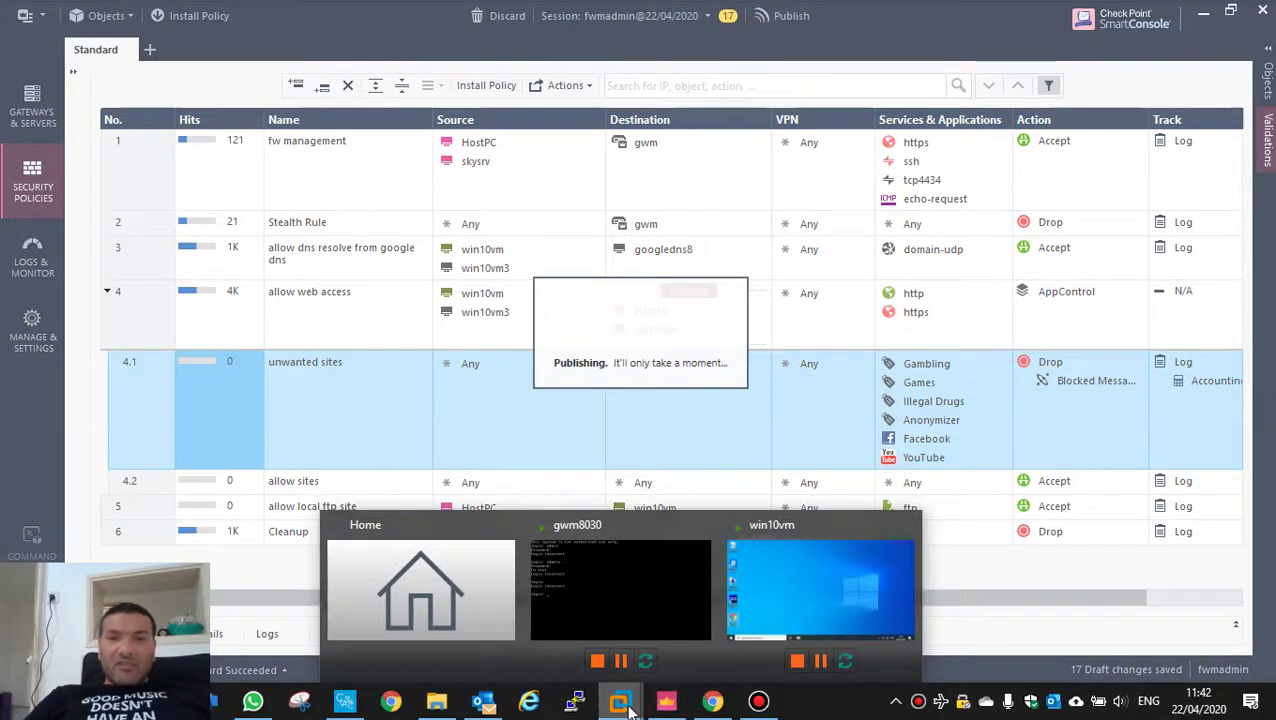
pyautogui.click(784, 593)
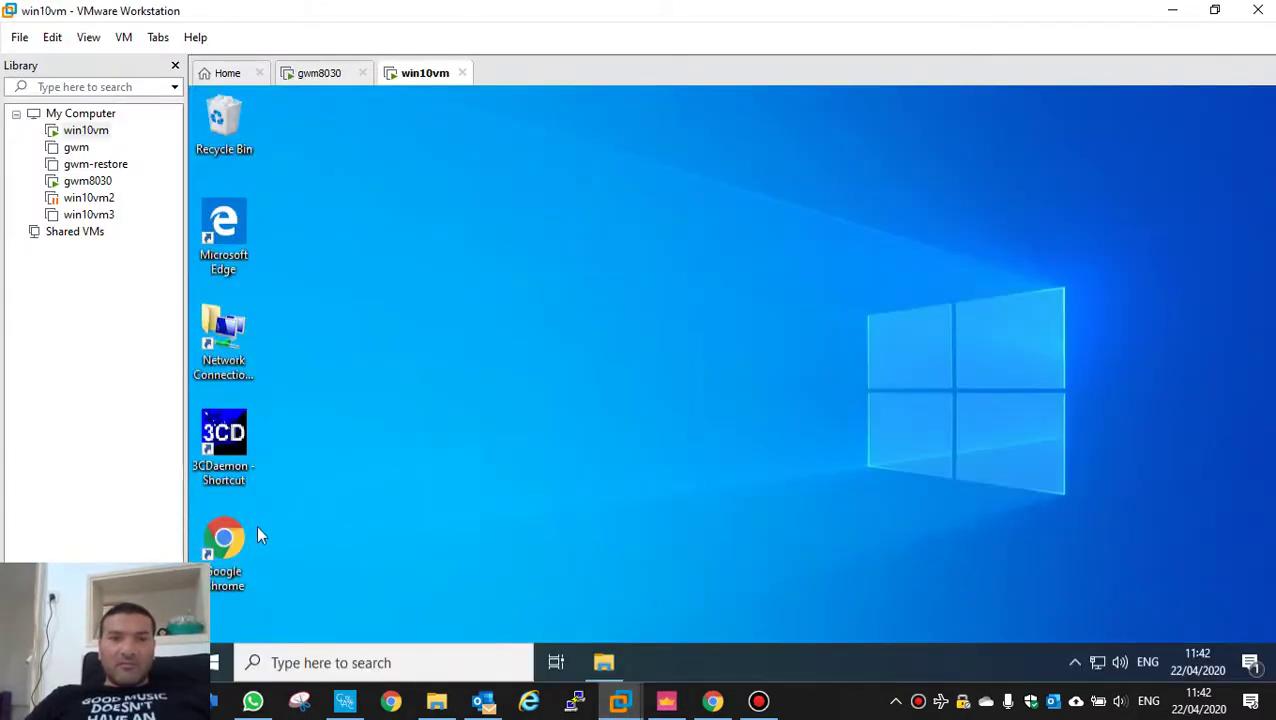
pyautogui.doubleClick(249, 532)
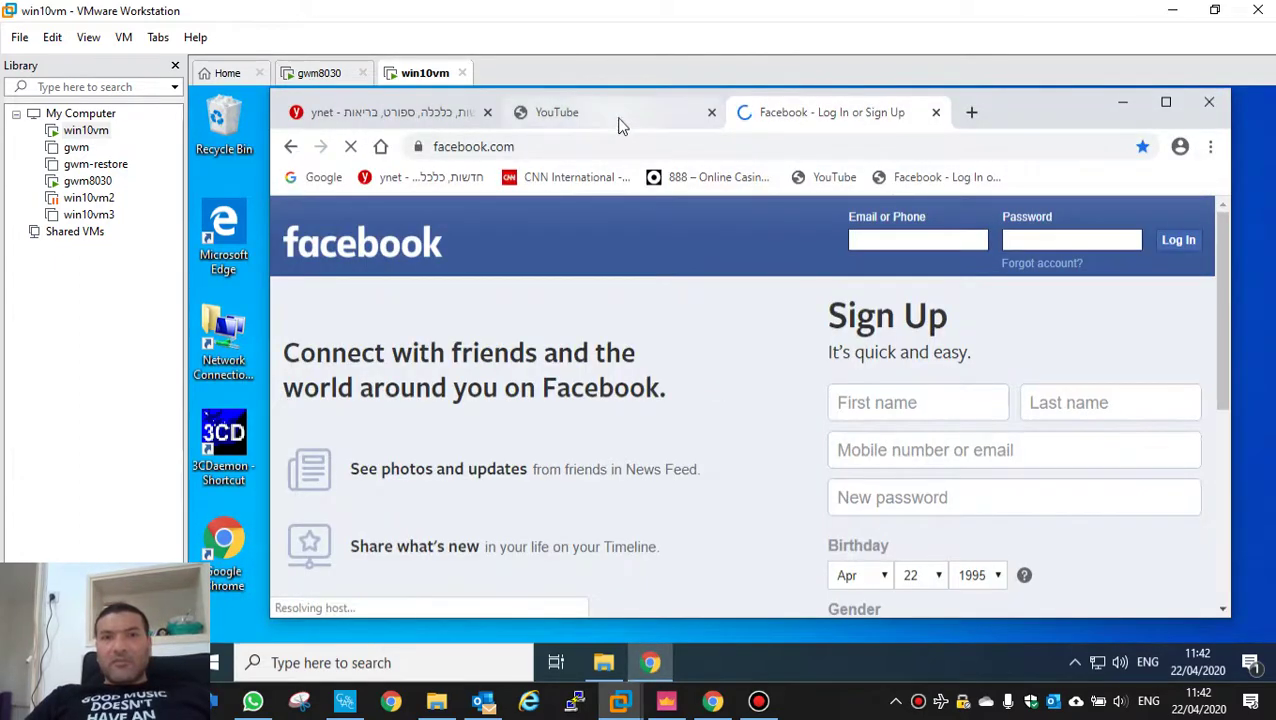
pyautogui.click(618, 122)
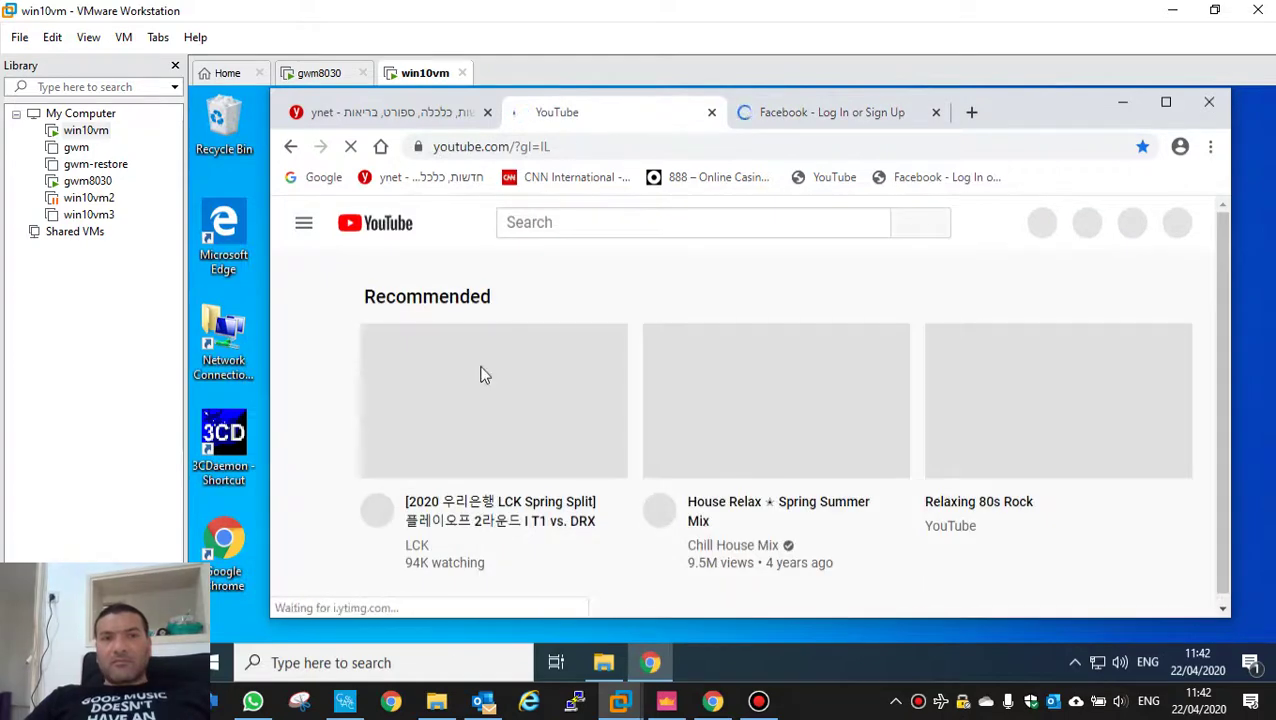
pyautogui.click(304, 434)
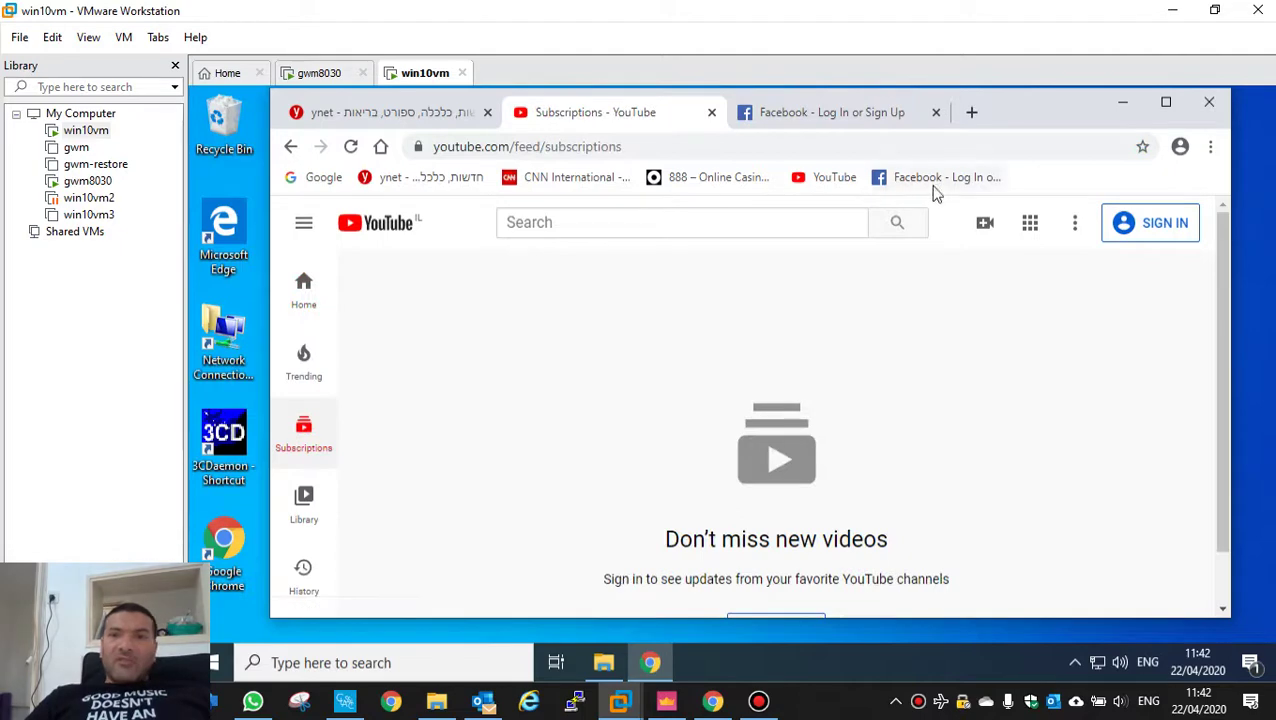
# Return to SmartConsole, install the Standard Access Control policy on gwm, and check the installation progress in the recent tasks
pyautogui.click(1173, 12)
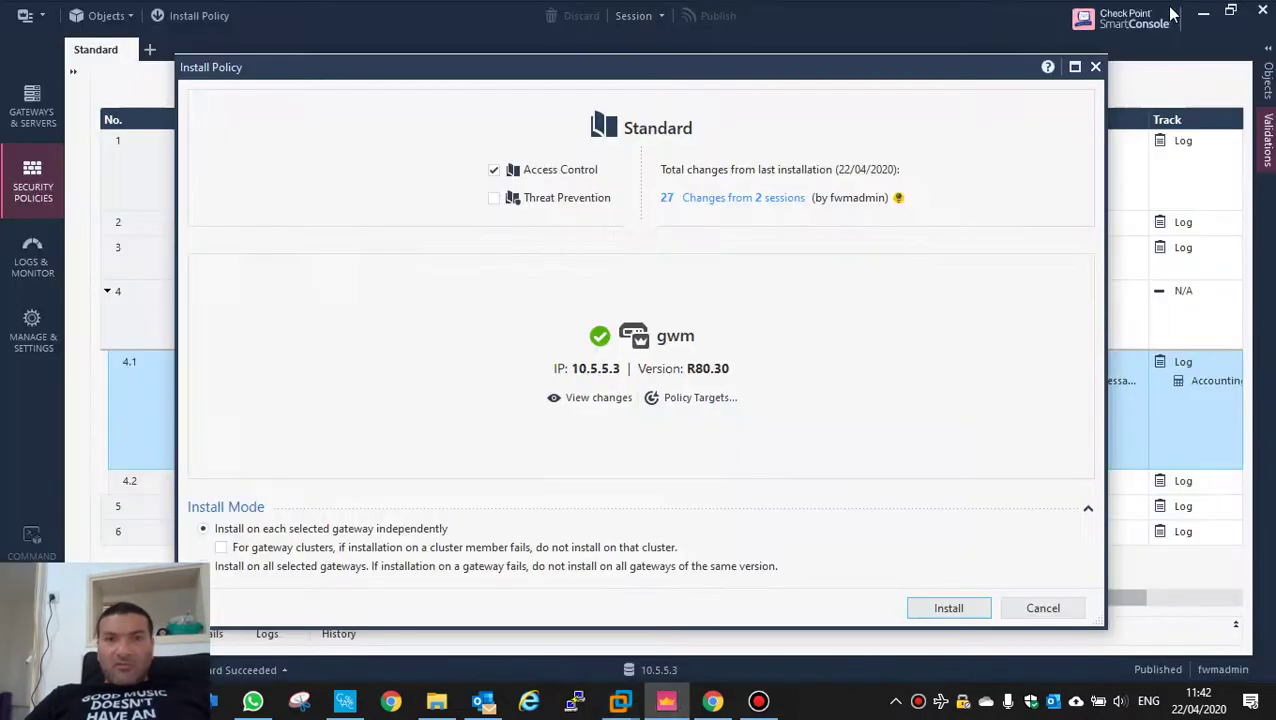
pyautogui.click(944, 612)
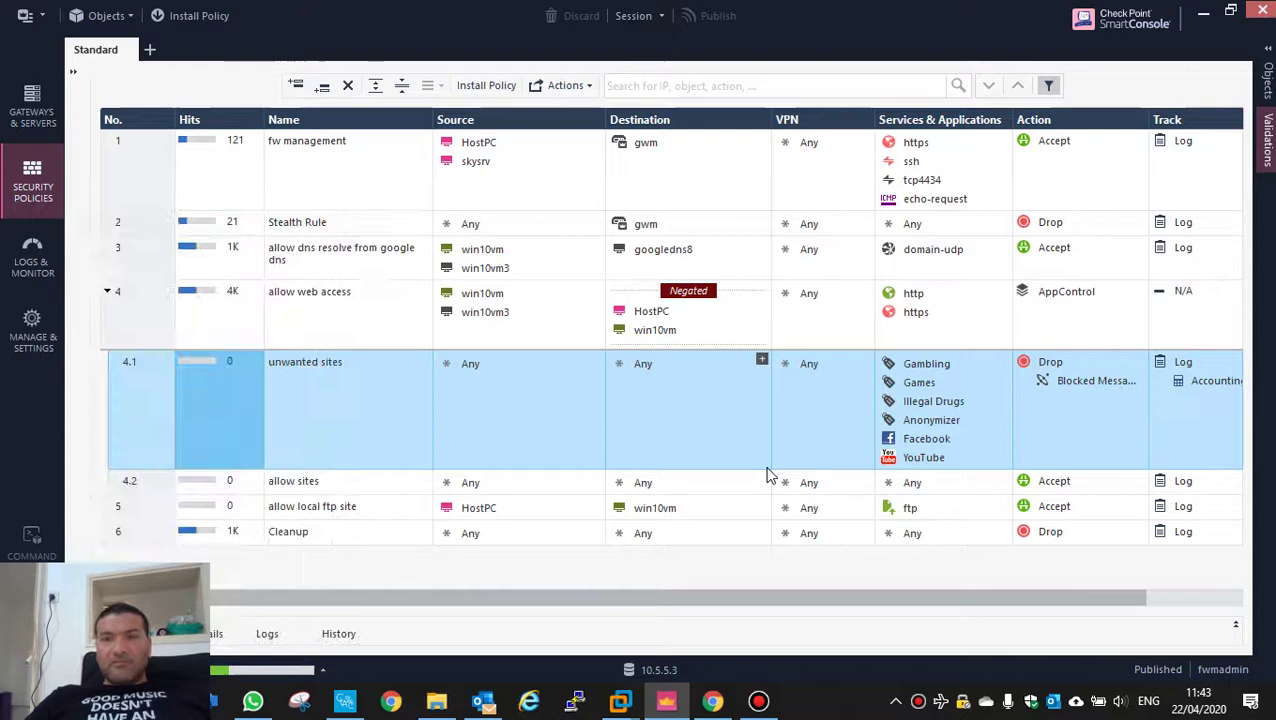
pyautogui.click(326, 673)
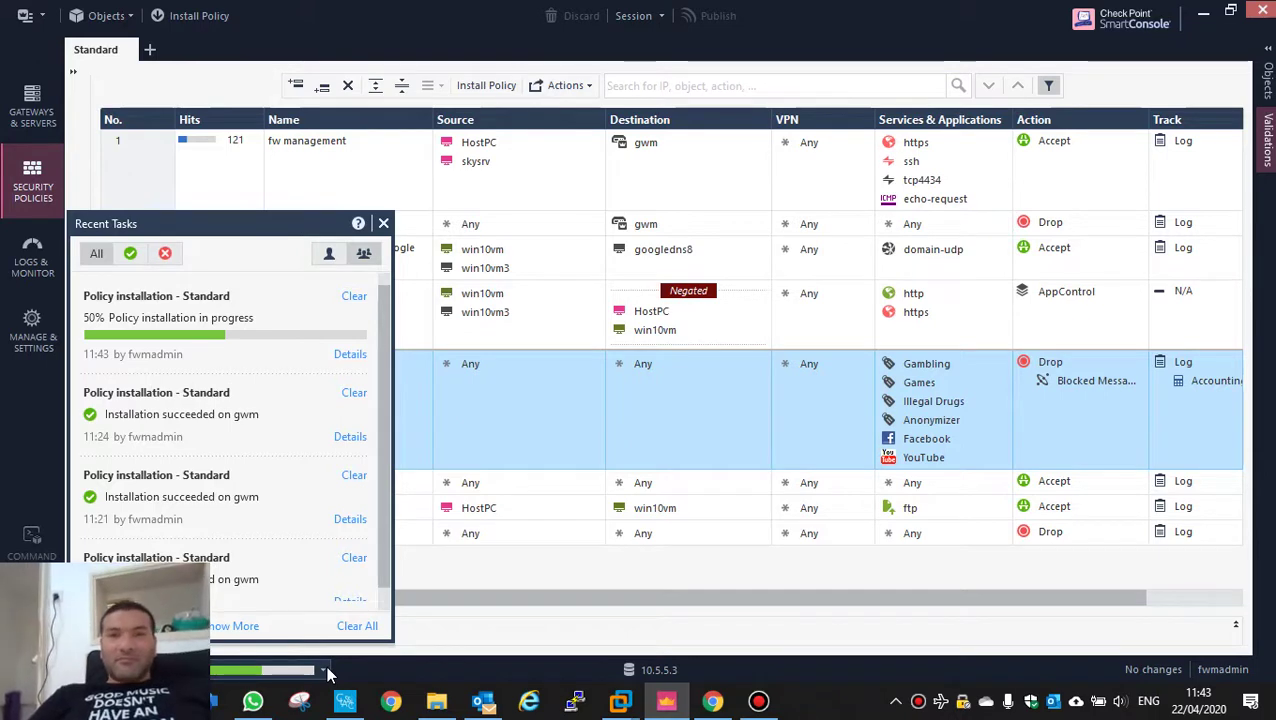
pyautogui.click(577, 461)
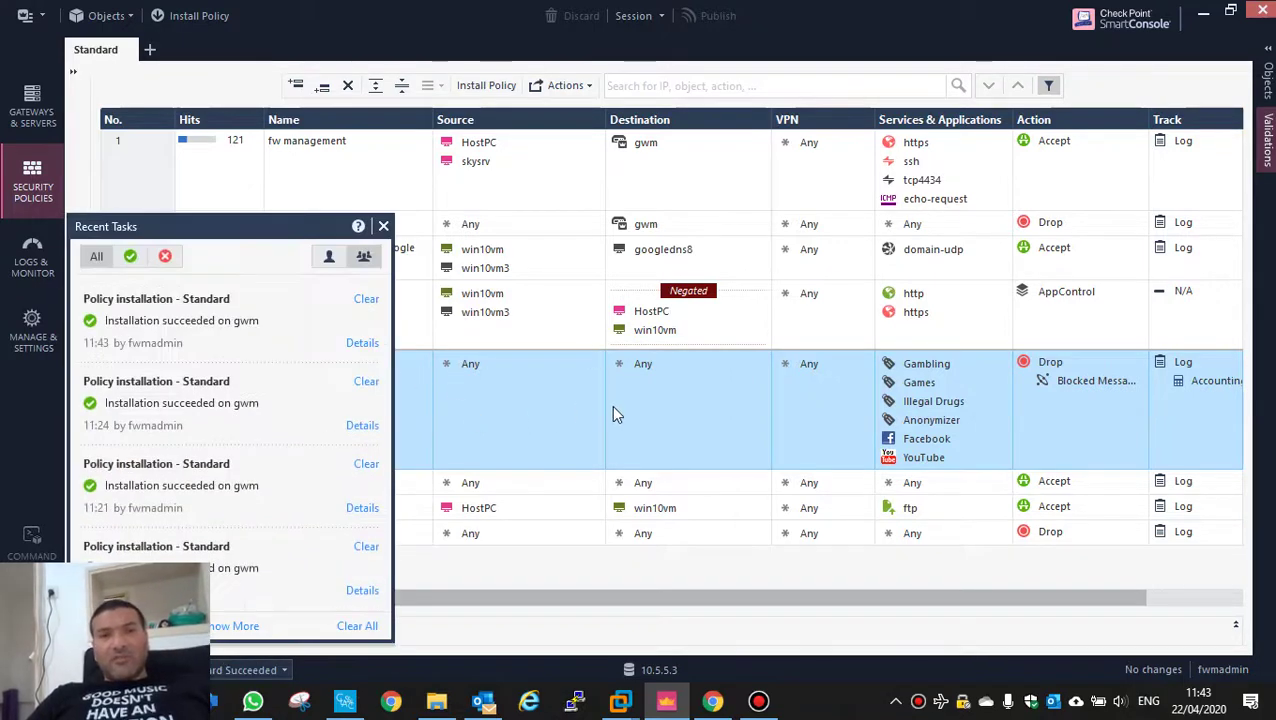
pyautogui.click(560, 328)
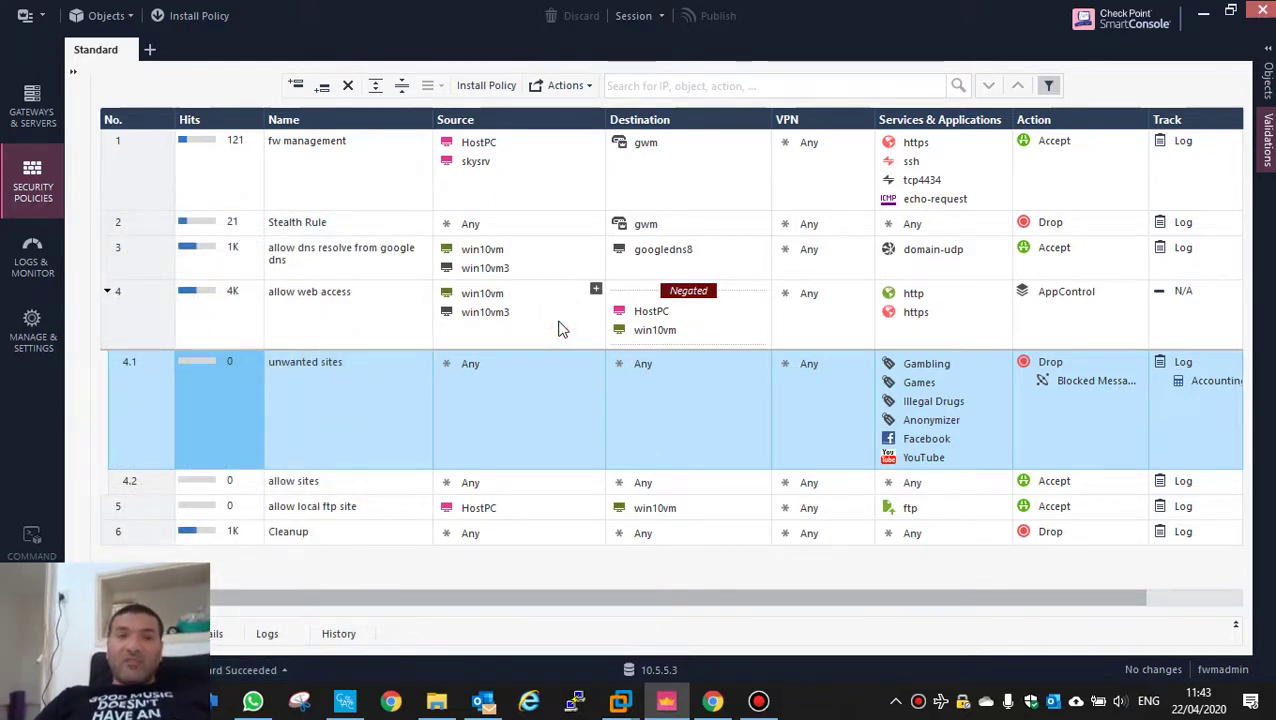
pyautogui.click(75, 73)
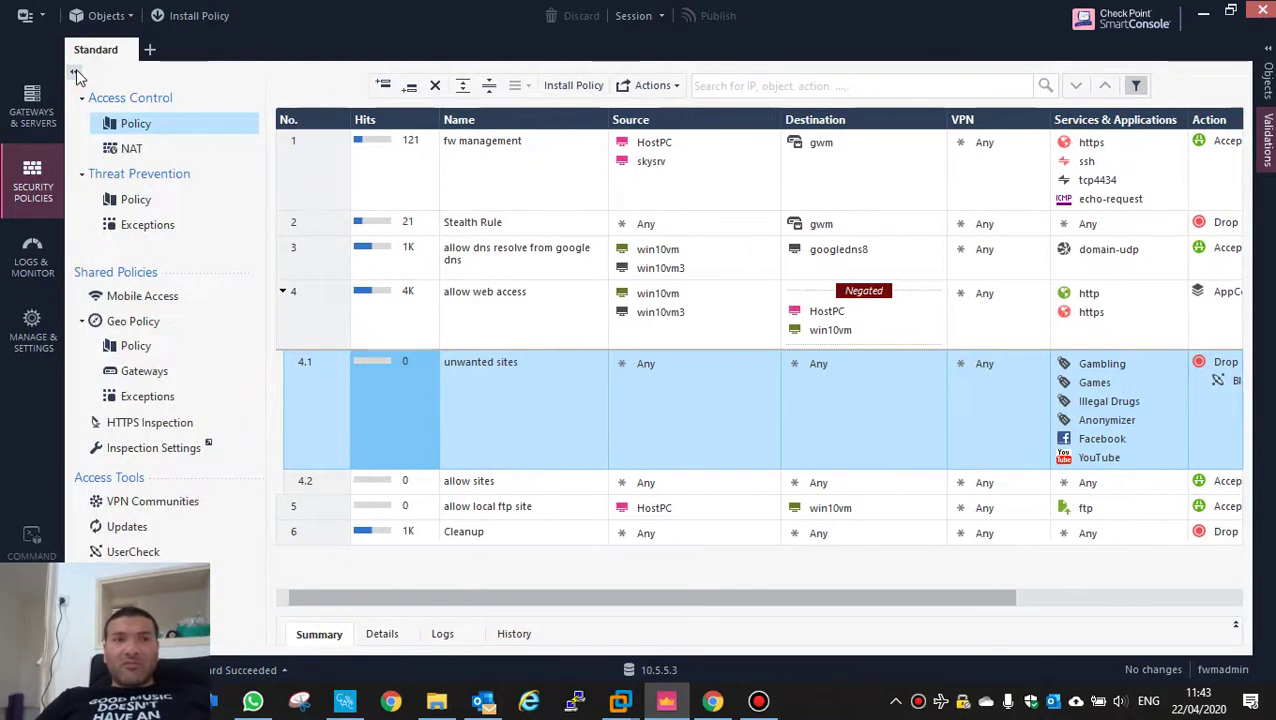
pyautogui.click(139, 130)
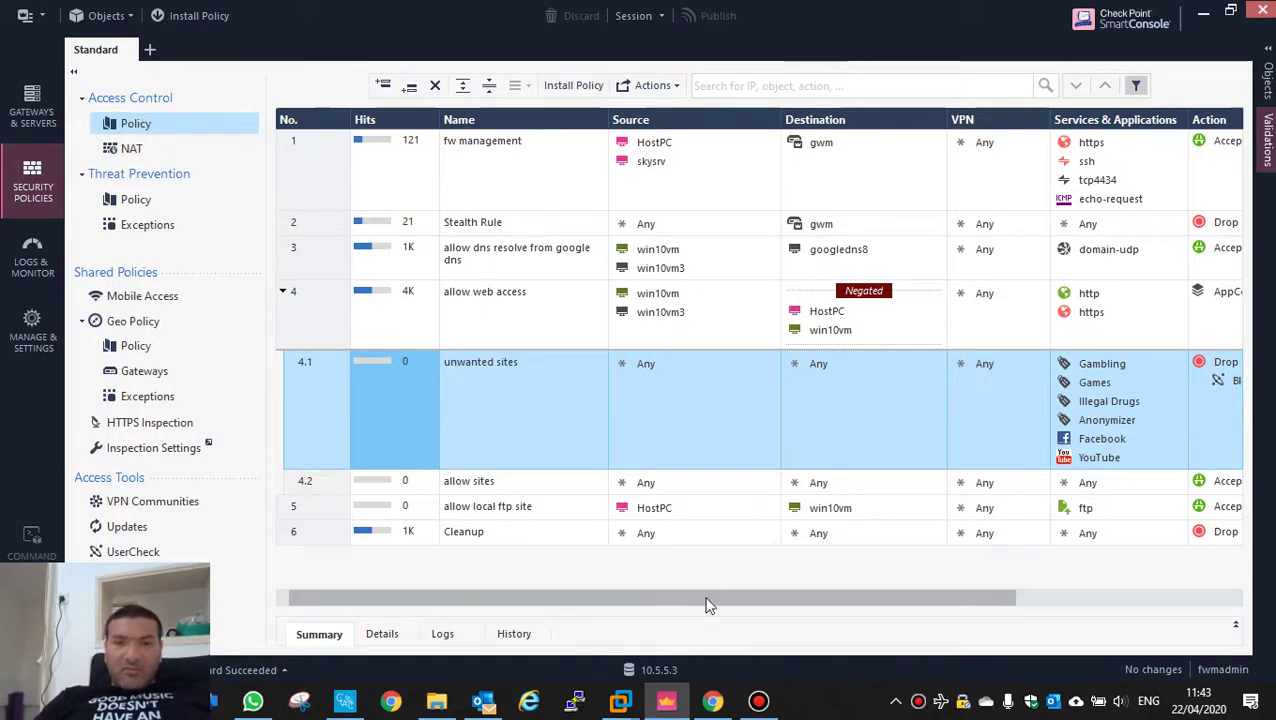
# Switch to the win10vm virtual machine in VMware Workstation and retest site access by reloading Facebook and restarting Chrome
pyautogui.moveTo(621, 700)
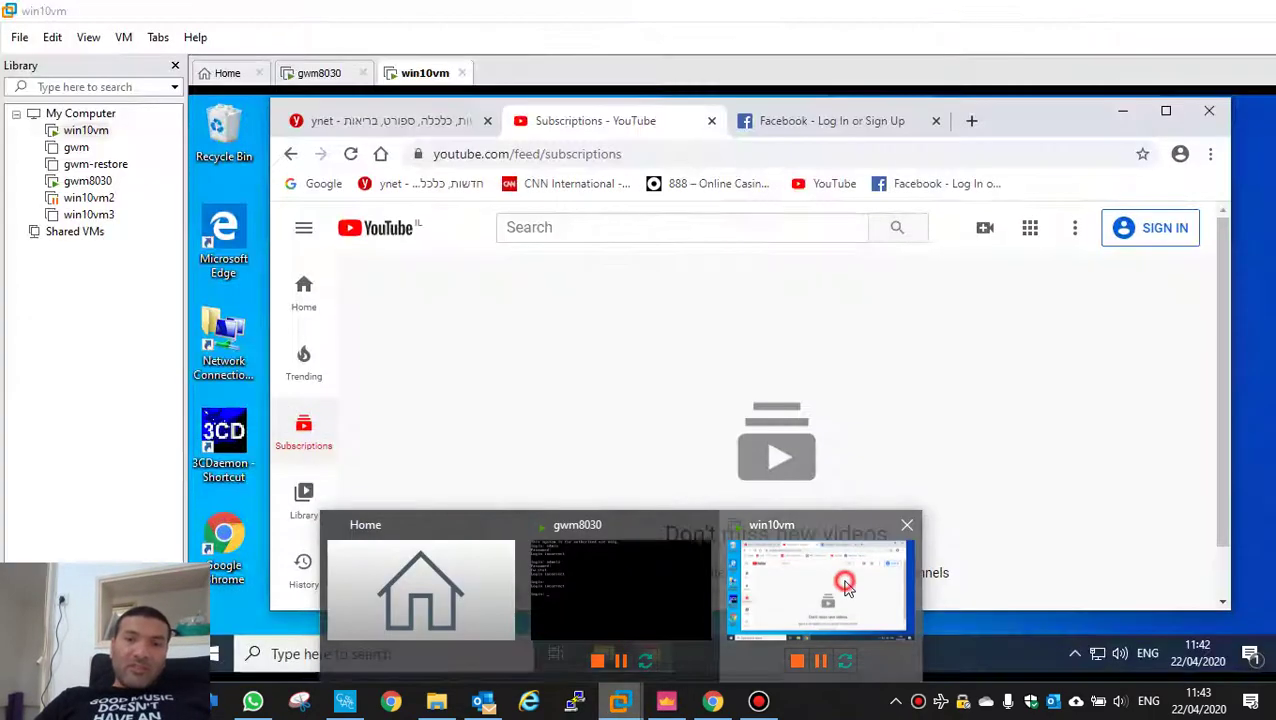
pyautogui.click(845, 588)
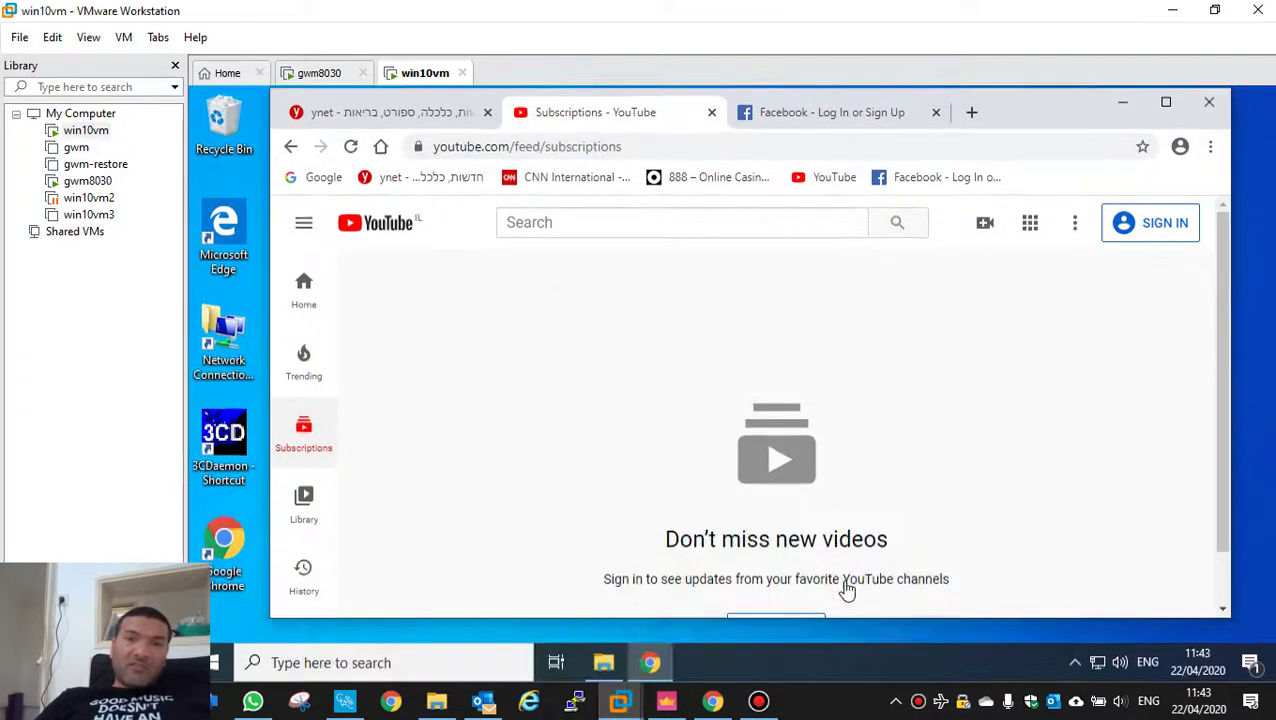
pyautogui.click(835, 118)
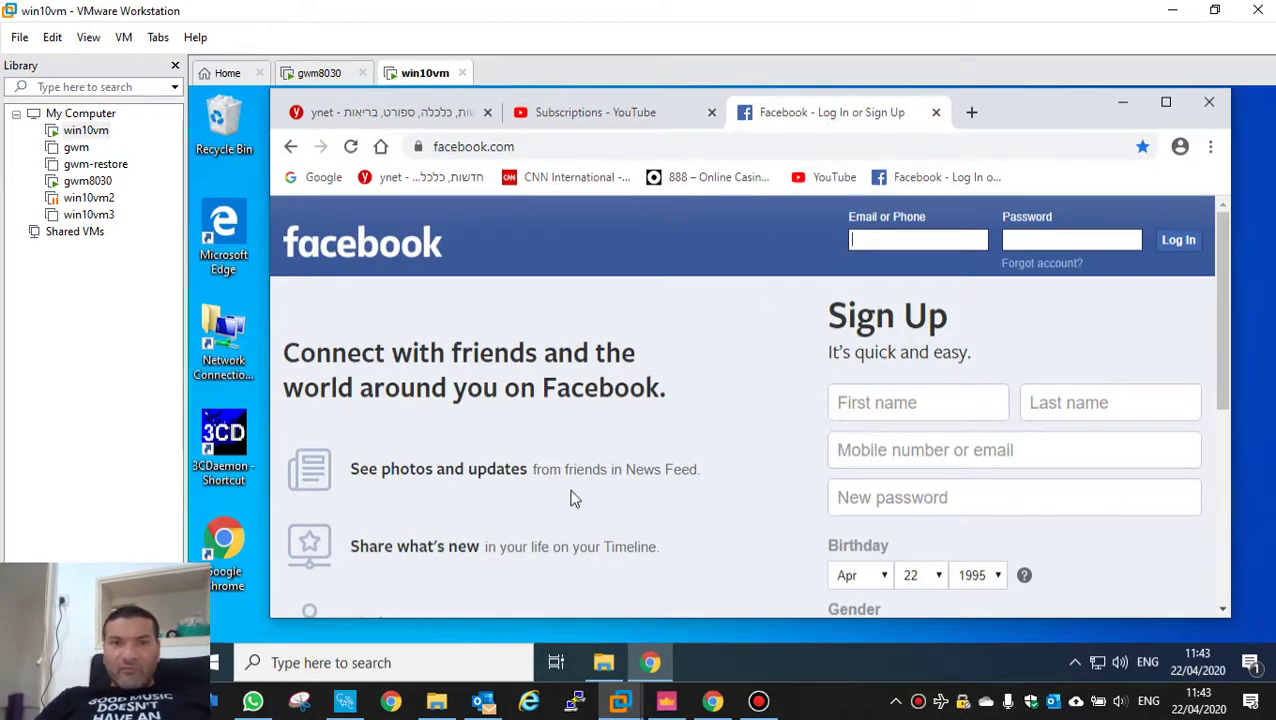
pyautogui.click(351, 147)
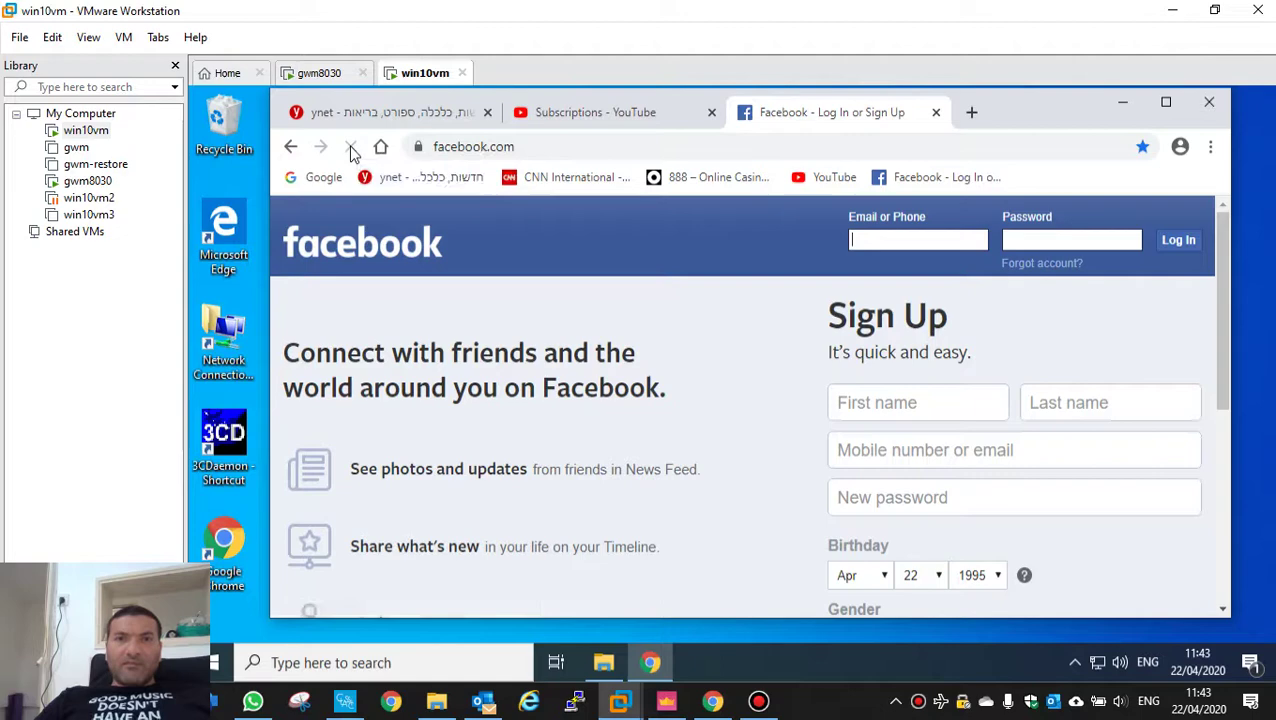
pyautogui.click(1211, 101)
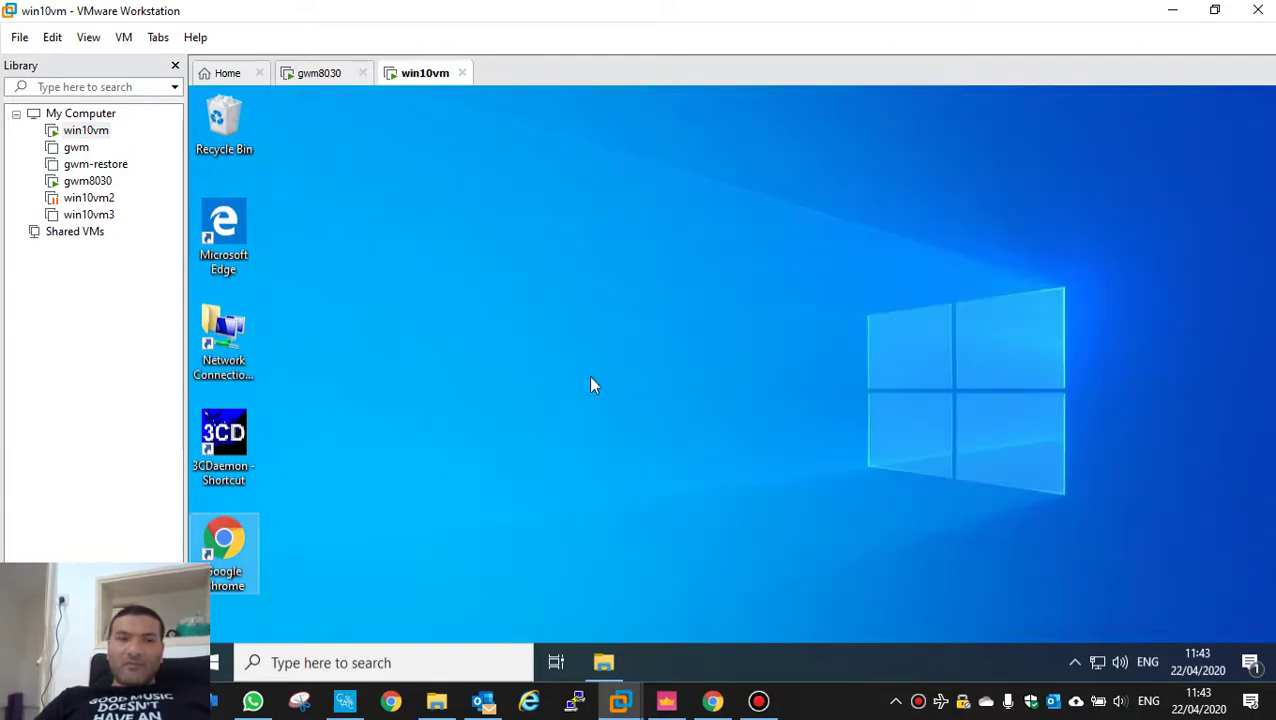
pyautogui.doubleClick(230, 545)
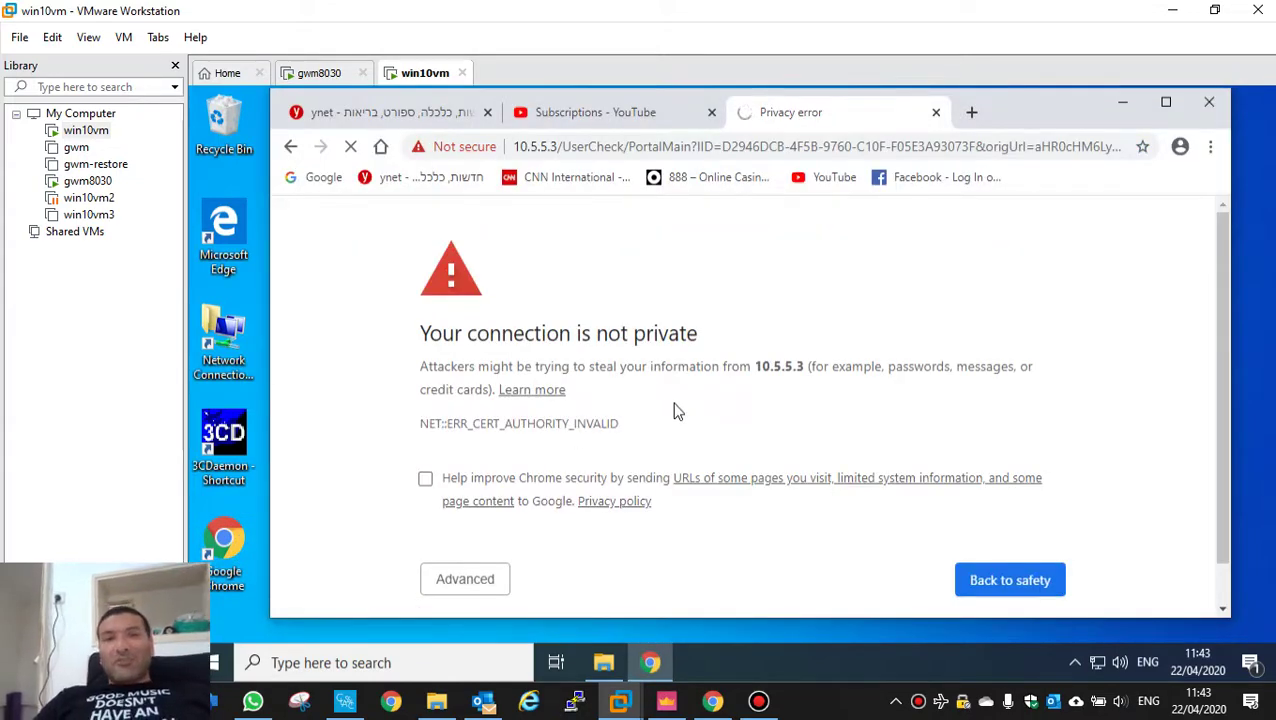
# Proceed past the certificate warning for 10.5.5.3 and check the pages delivered for Facebook, YouTube and ynet
pyautogui.click(490, 581)
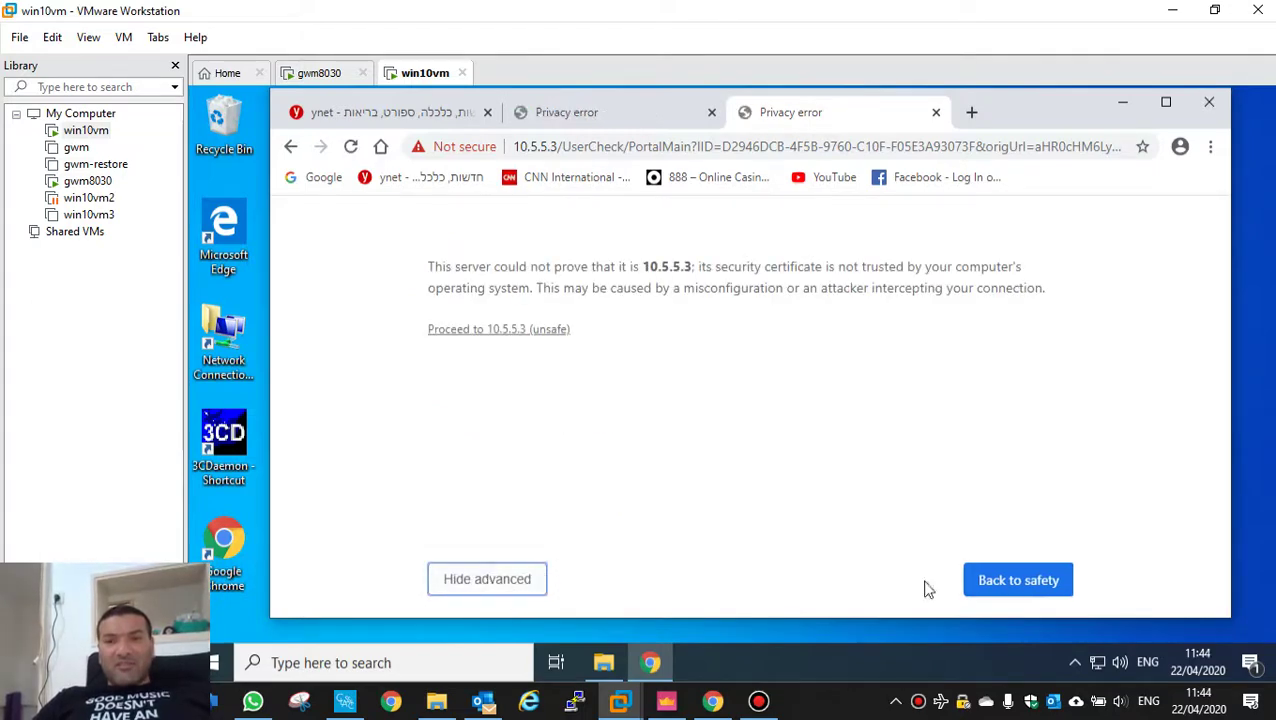
pyautogui.click(535, 333)
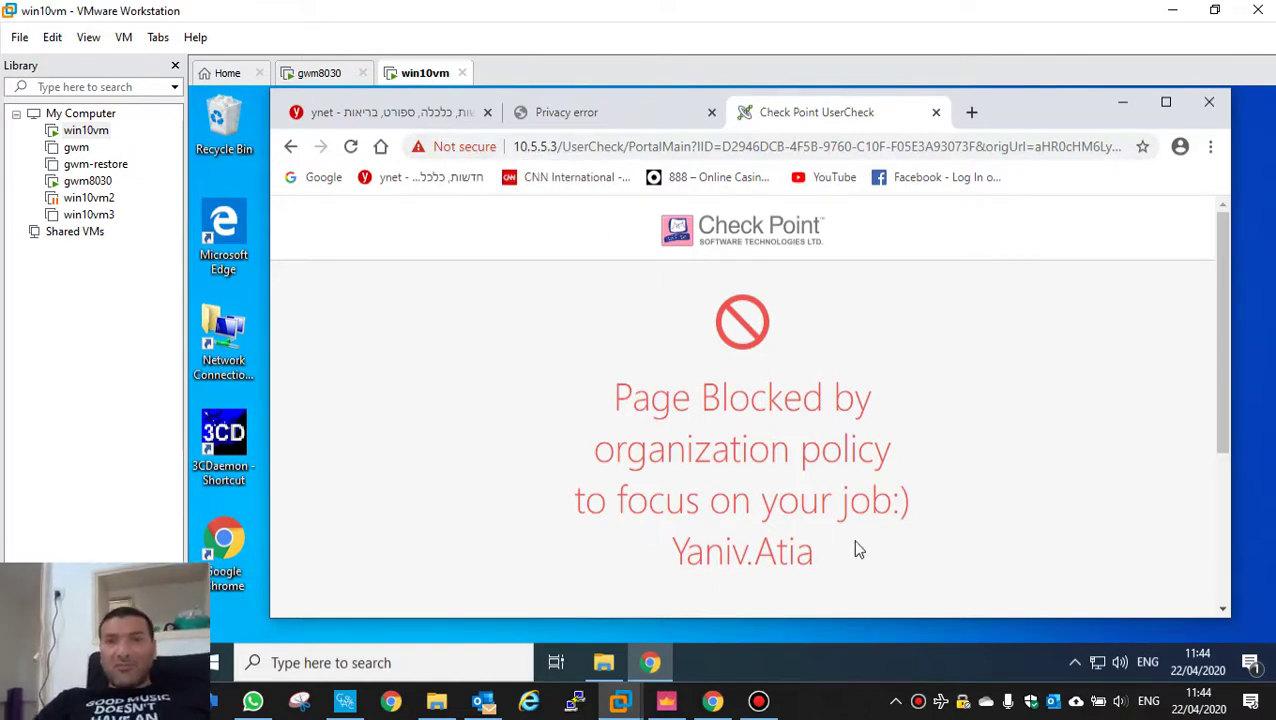
pyautogui.click(583, 116)
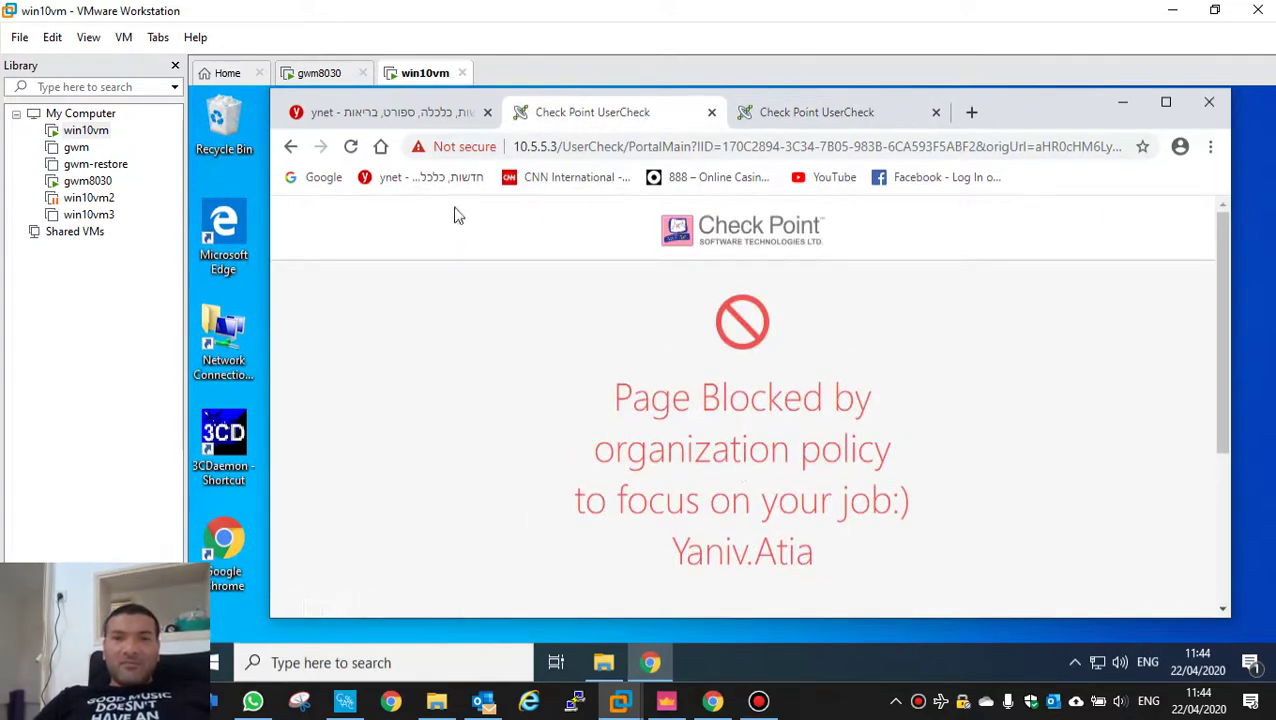
pyautogui.click(363, 114)
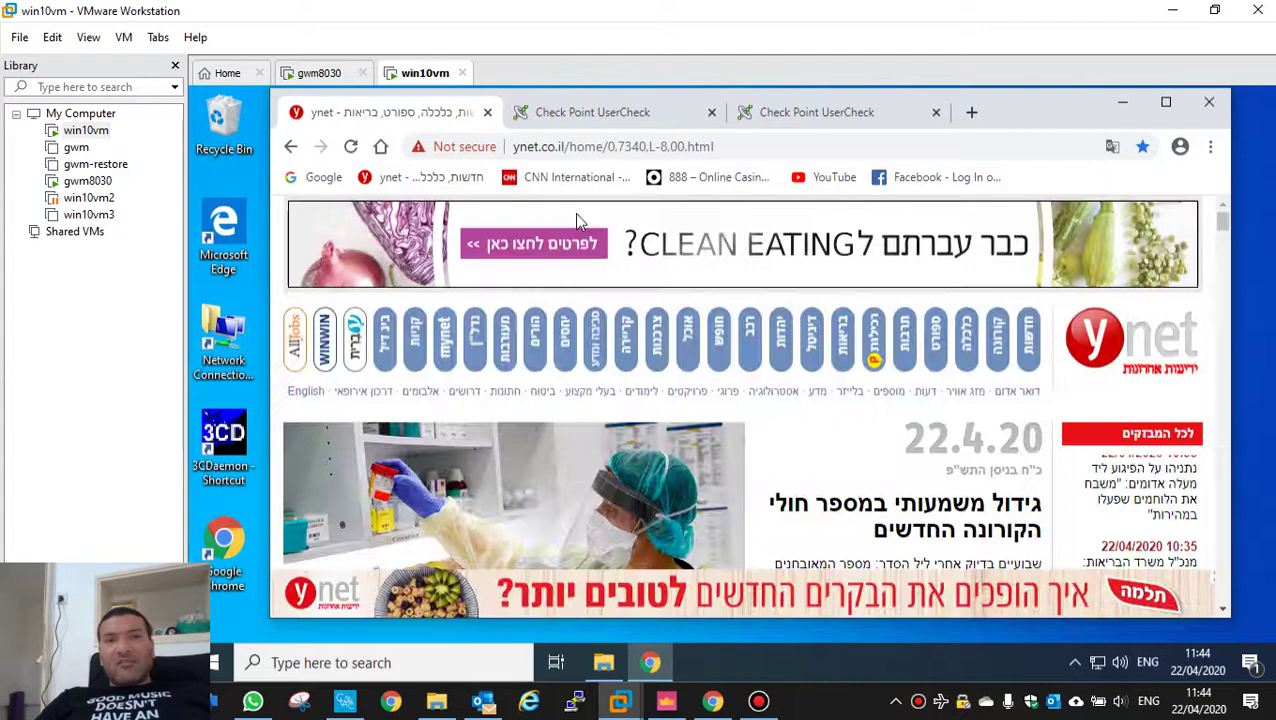
# Test access to the CNN International and 888 casino sites in Chrome on the win10vm client
pyautogui.click(580, 180)
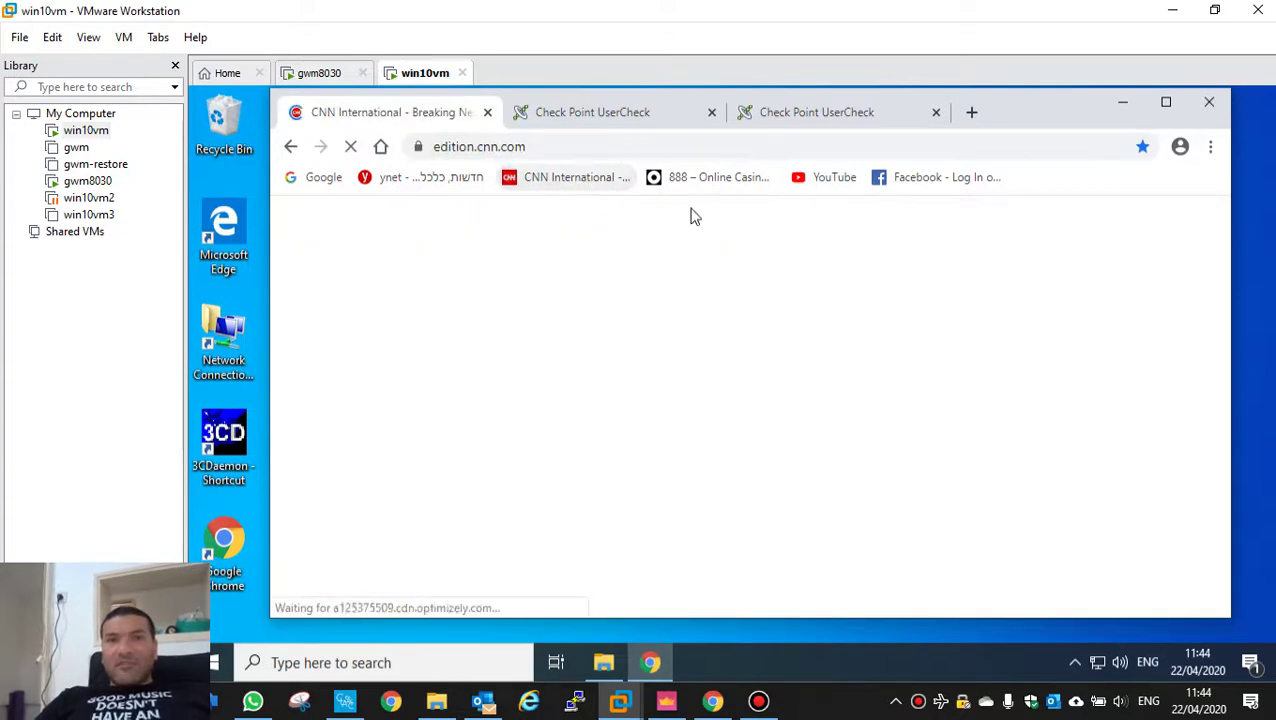
pyautogui.click(724, 180)
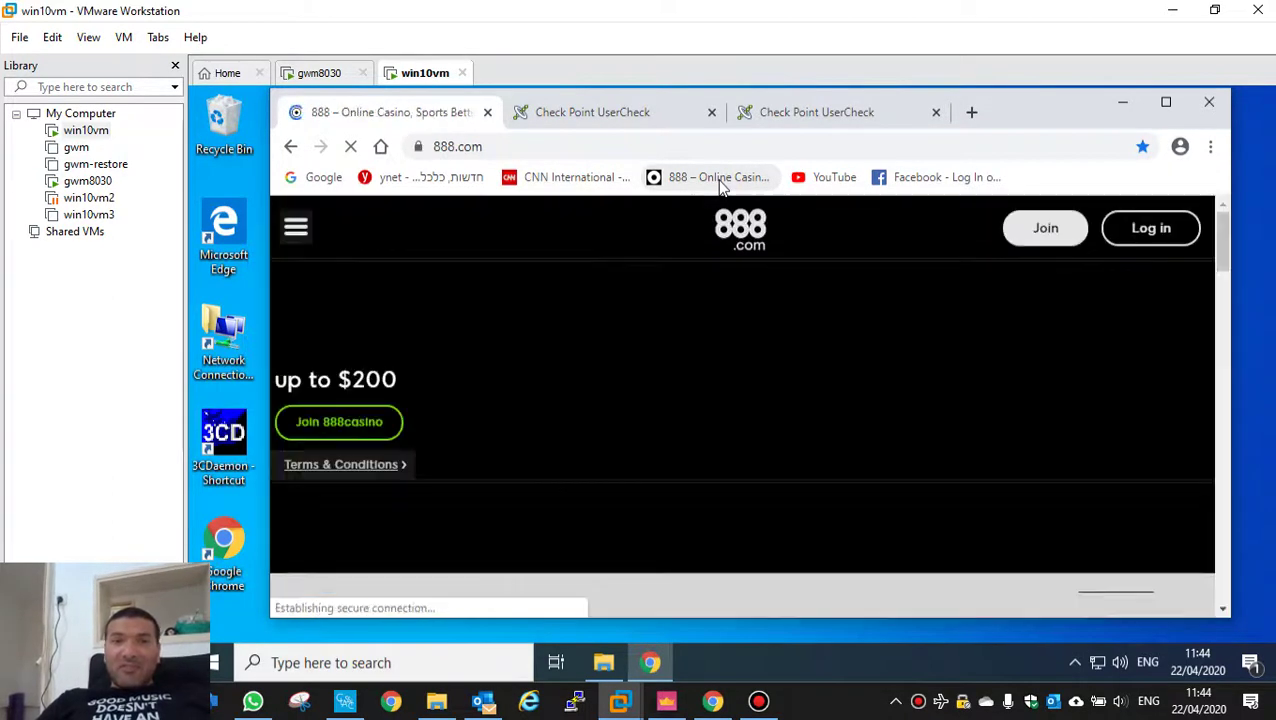
# Switch to SmartConsole, add the 888site application to the services of the unwanted sites rule, and review its URL list
pyautogui.click(672, 703)
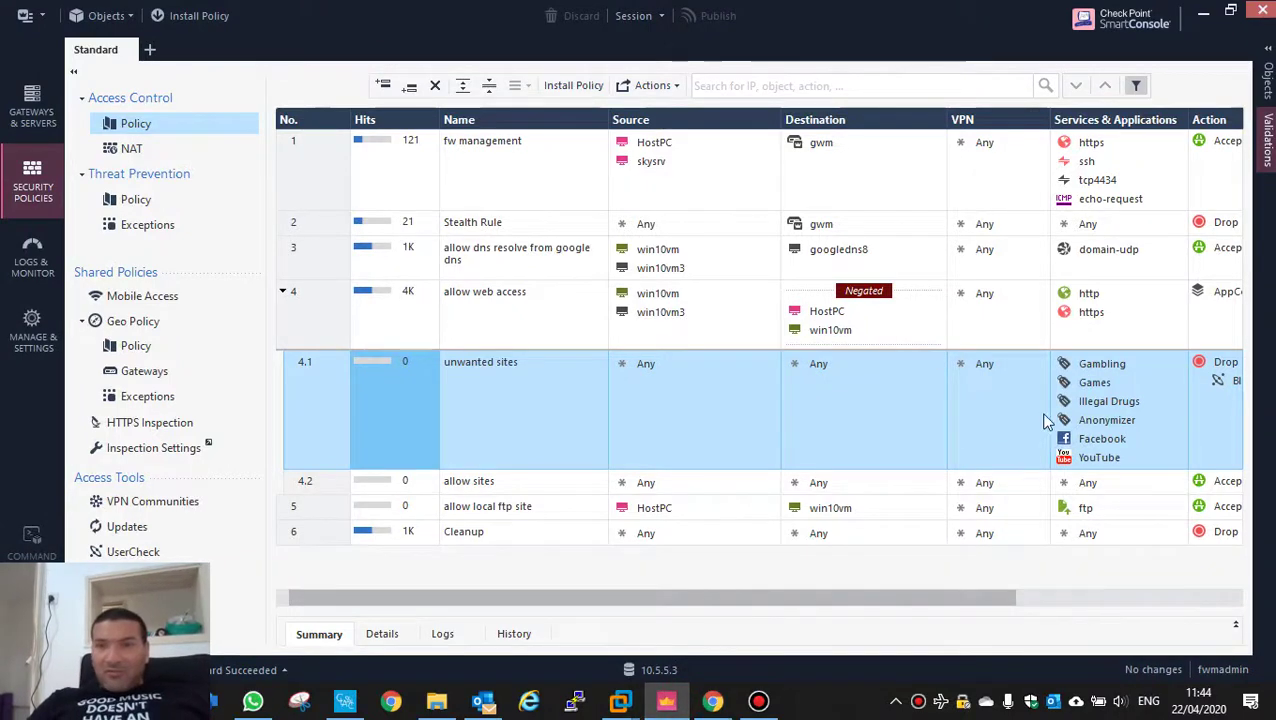
pyautogui.click(1091, 379)
pyautogui.click(1175, 363)
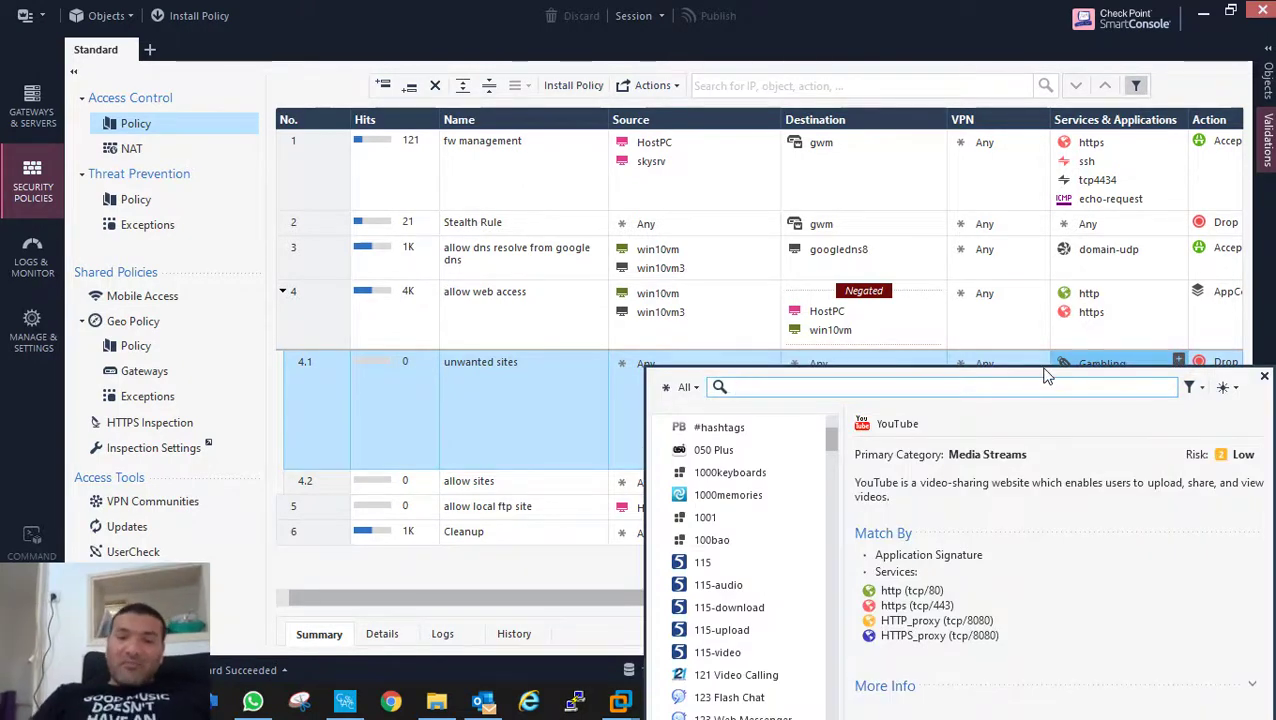
pyautogui.write('888')
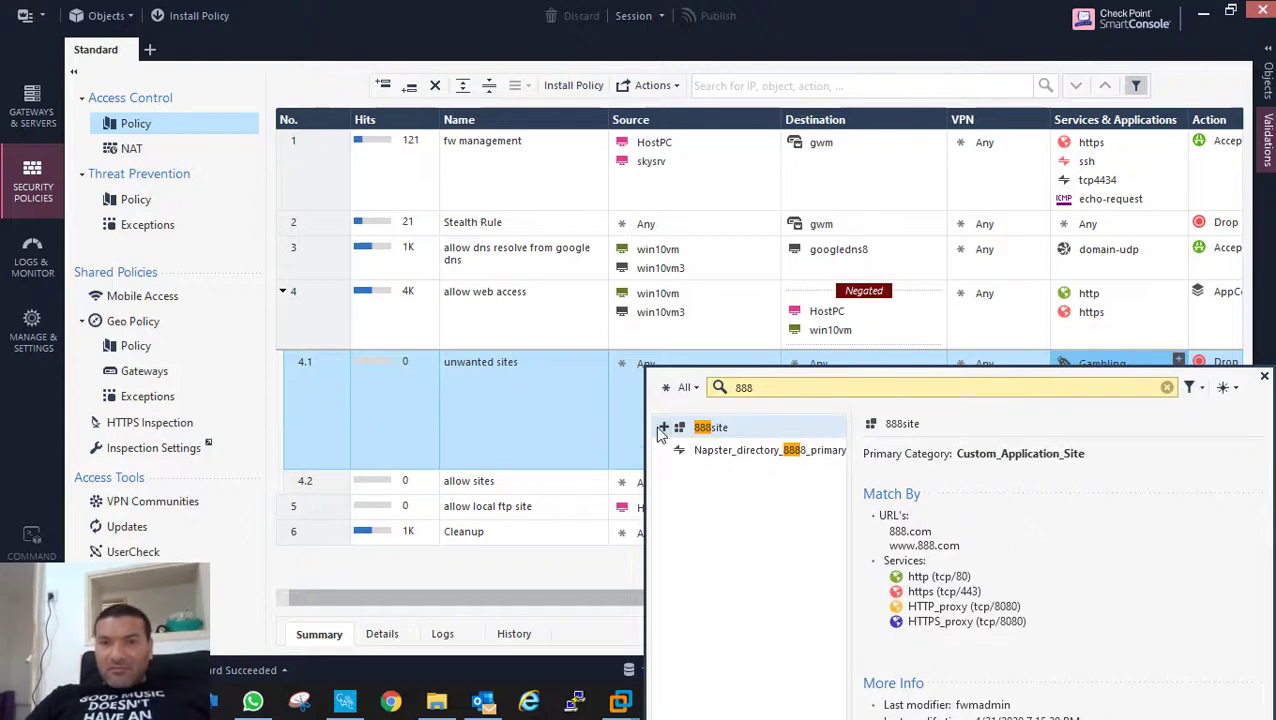
pyautogui.click(662, 428)
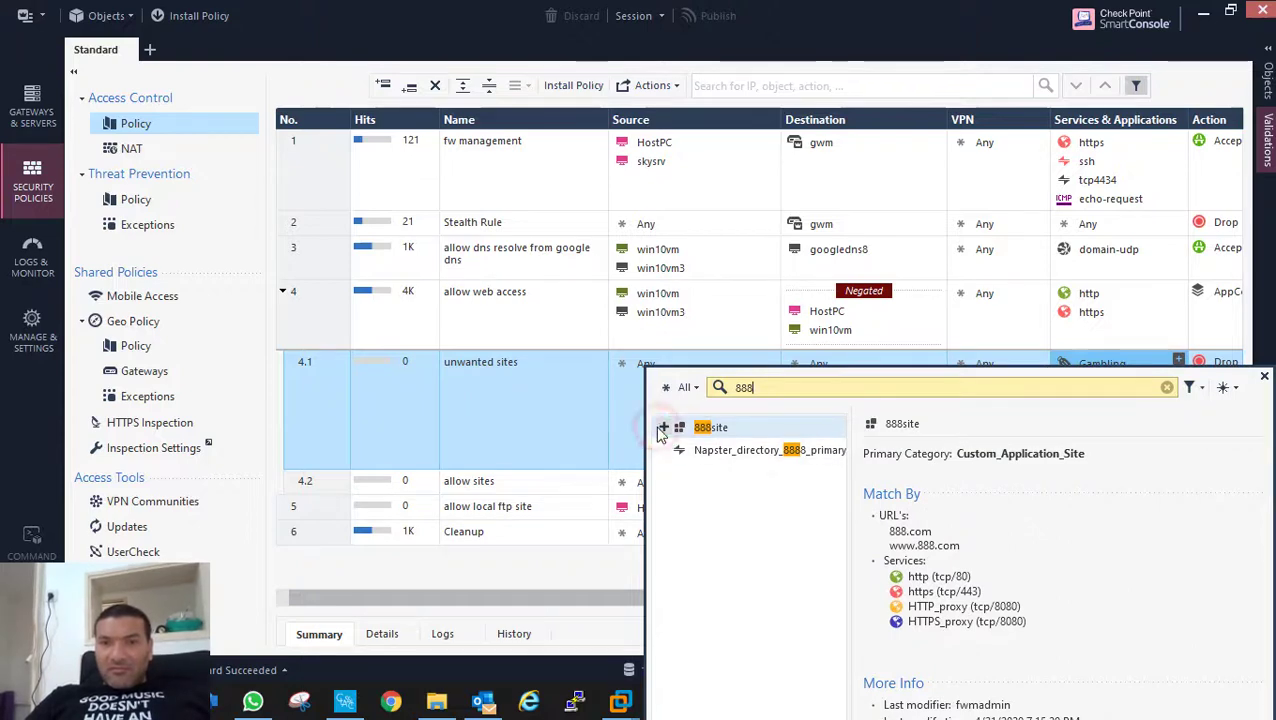
pyautogui.click(592, 441)
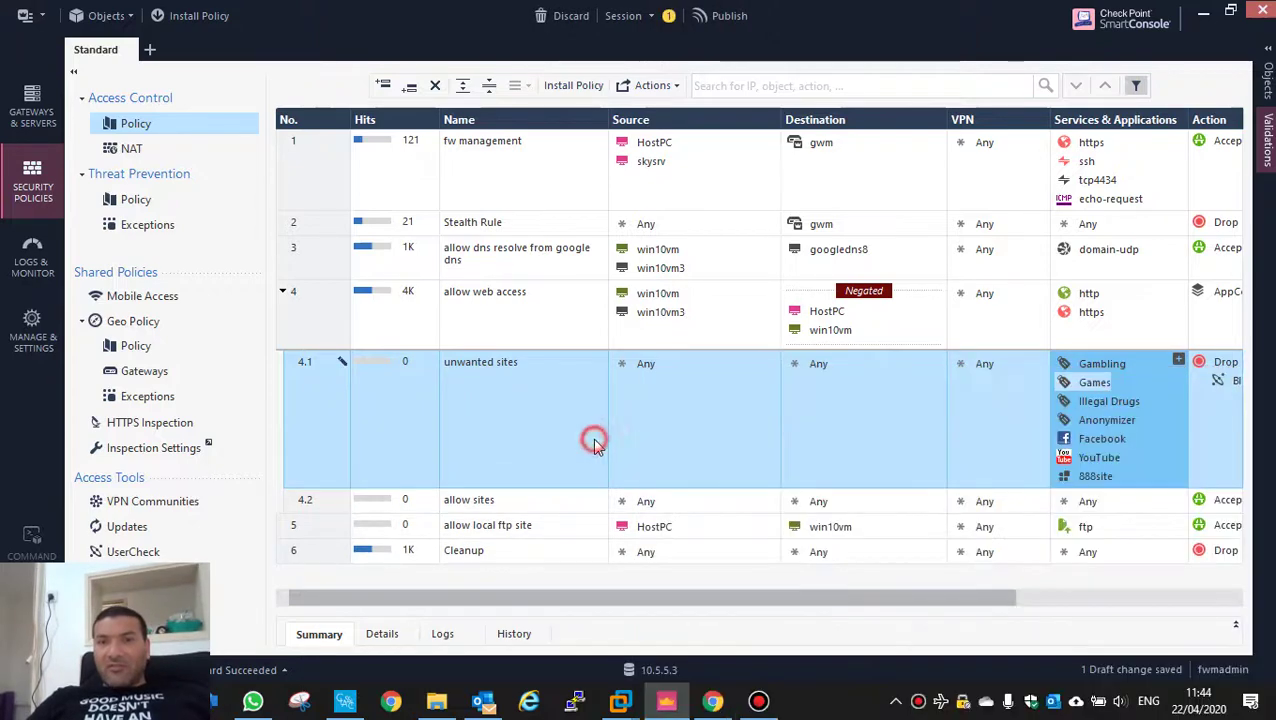
pyautogui.doubleClick(1093, 478)
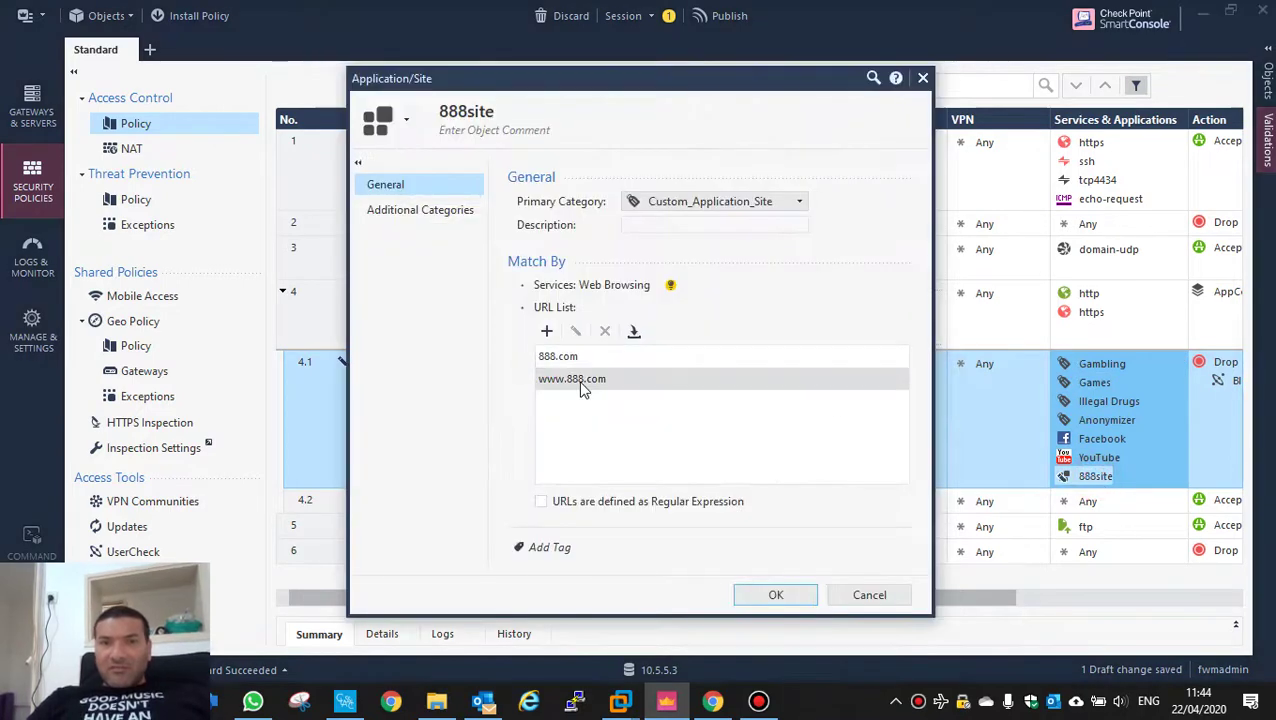
pyautogui.click(776, 595)
# Publish the rule change and install the Standard Access Control policy on gwm
pyautogui.click(580, 85)
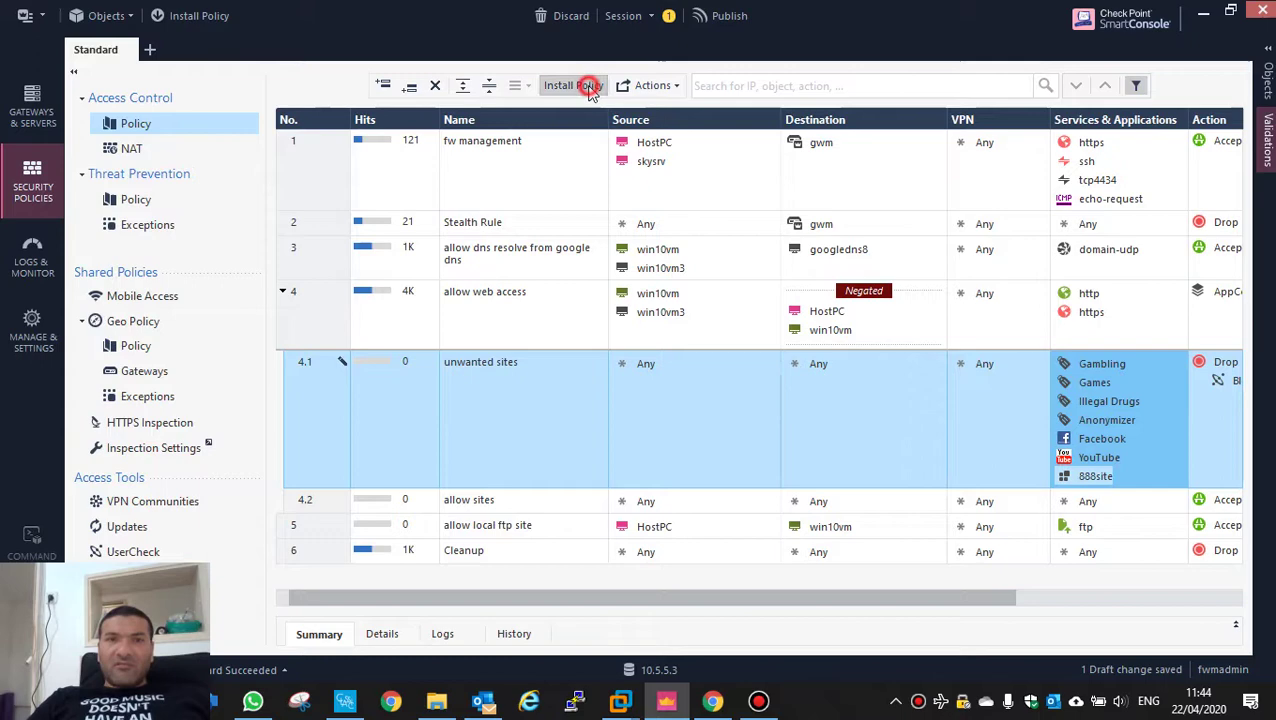
pyautogui.click(738, 466)
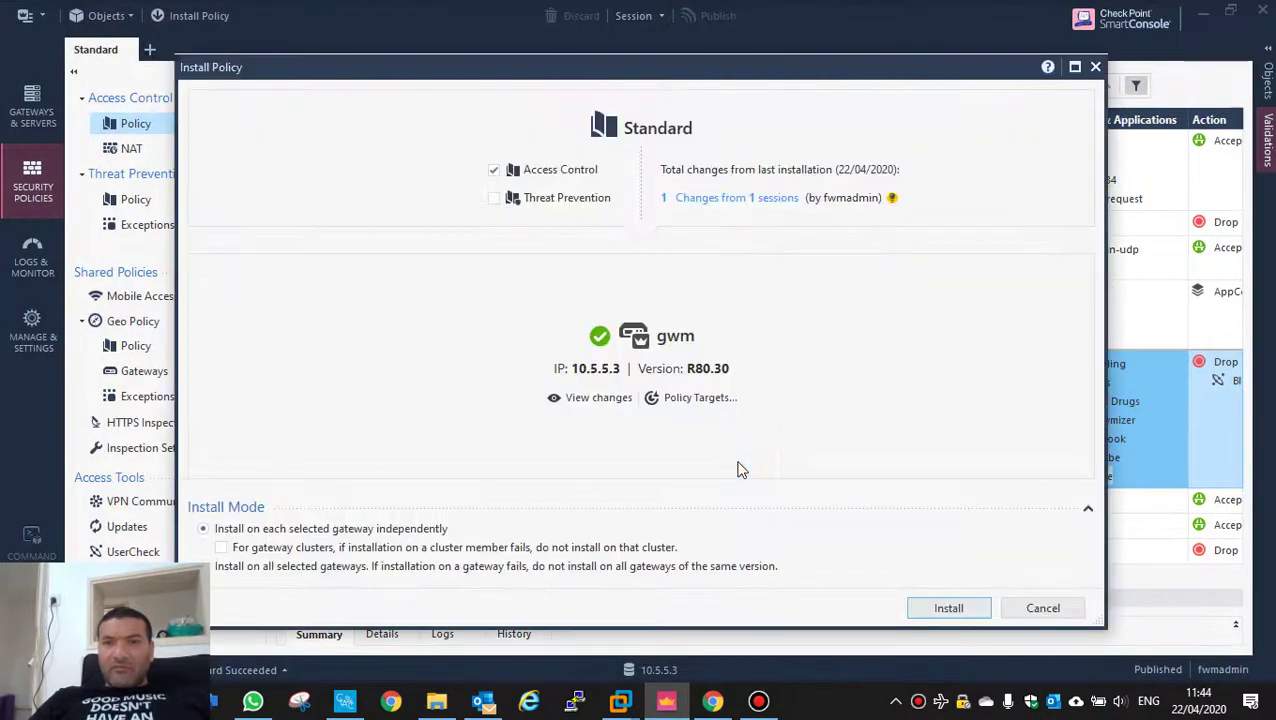
pyautogui.click(936, 607)
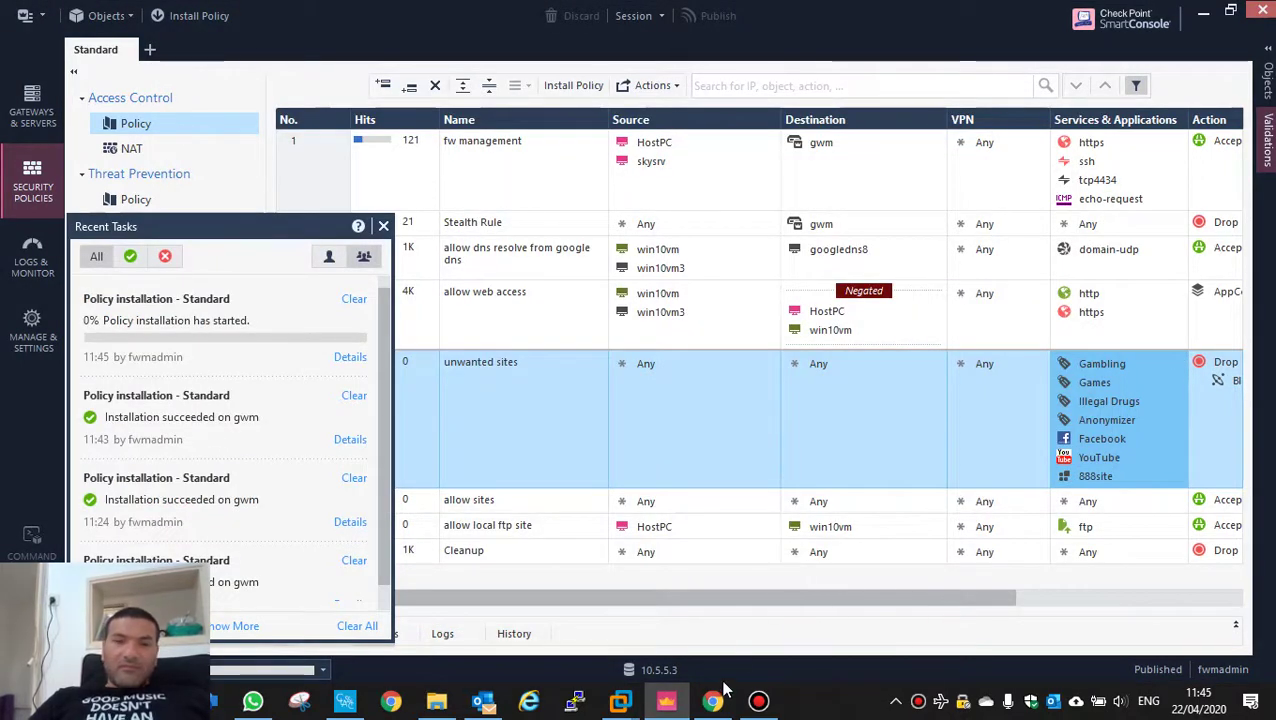
# Switch to the win10vm virtual machine in VMware Workstation and search Google for 123 in a new Chrome tab
pyautogui.moveTo(620, 708)
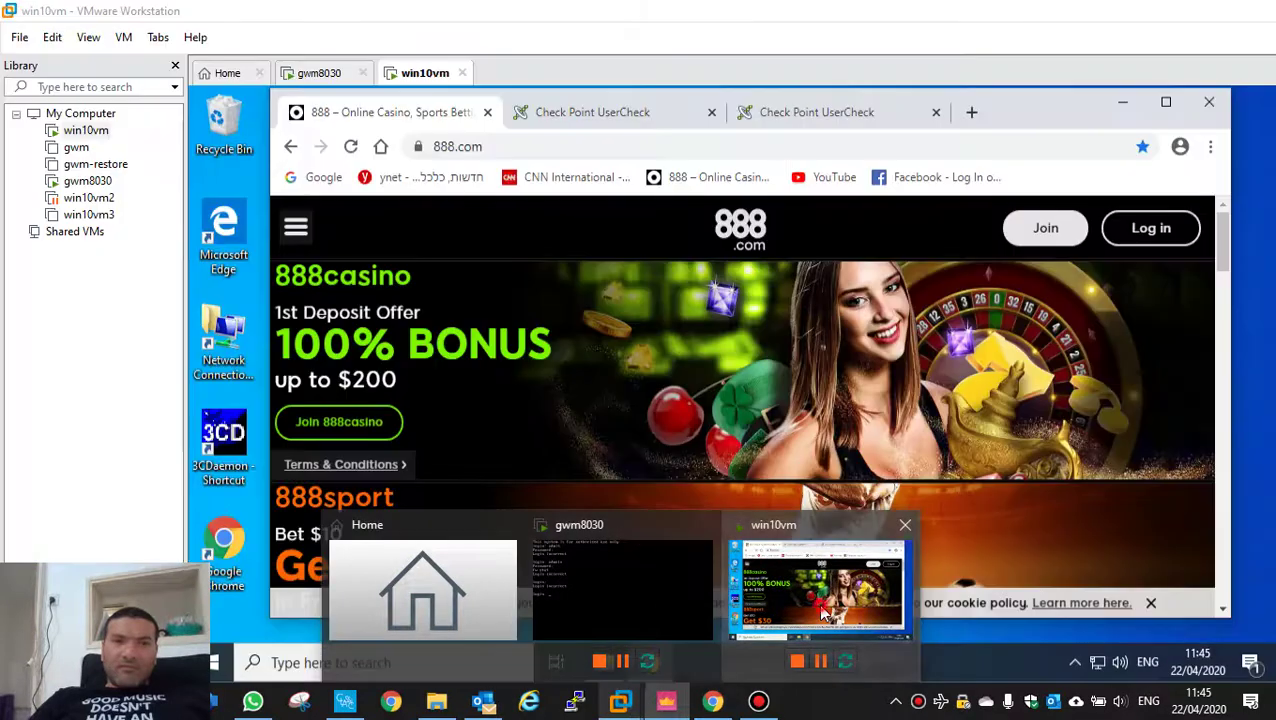
pyautogui.click(822, 607)
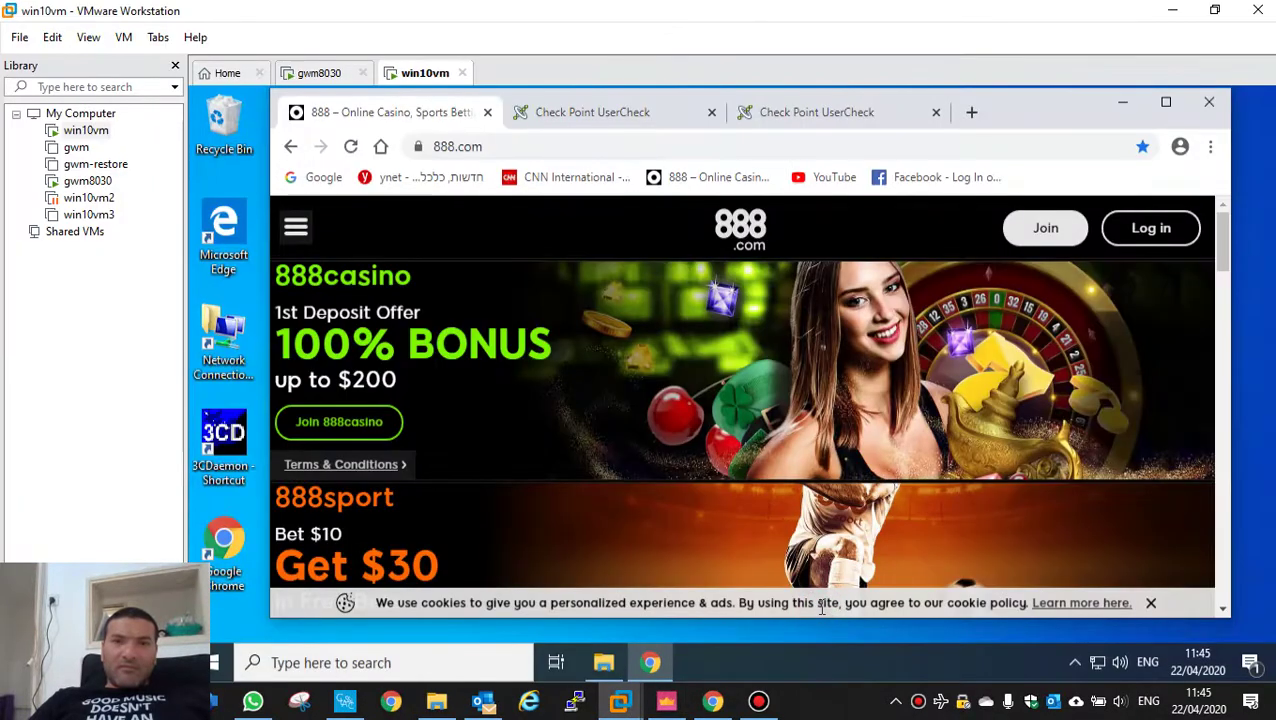
pyautogui.click(967, 113)
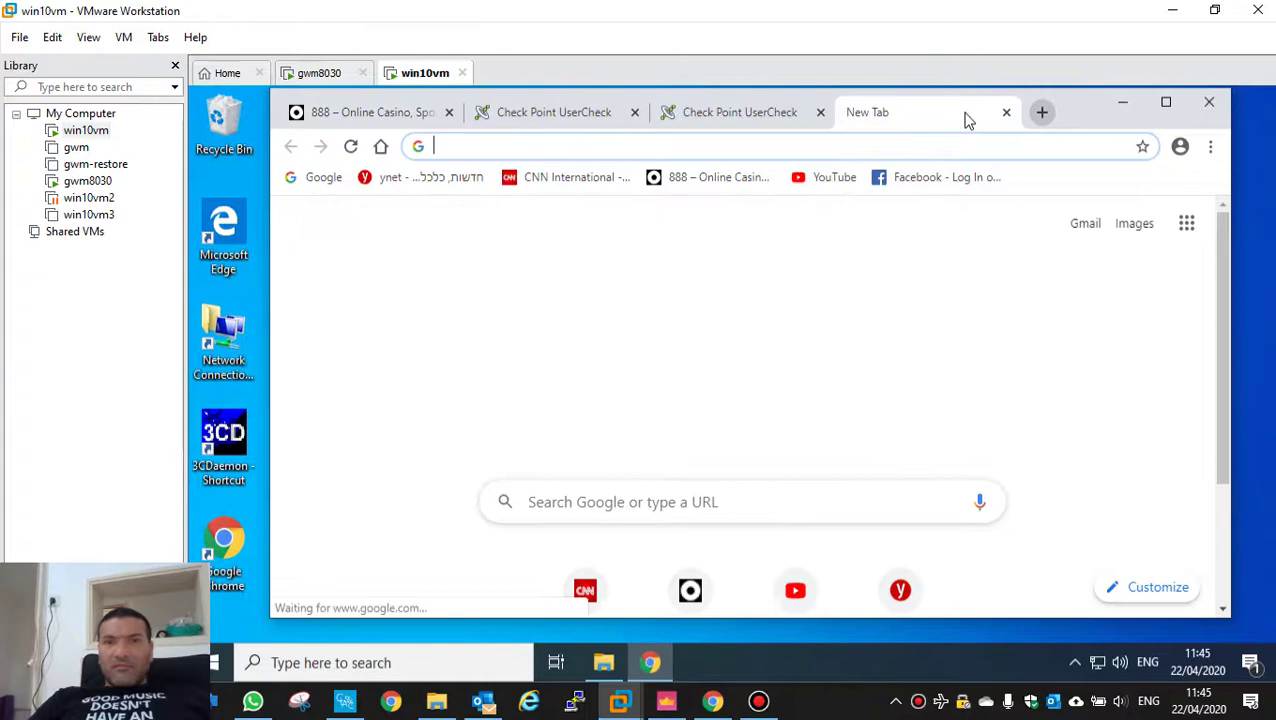
pyautogui.write('123')
pyautogui.press('Return')
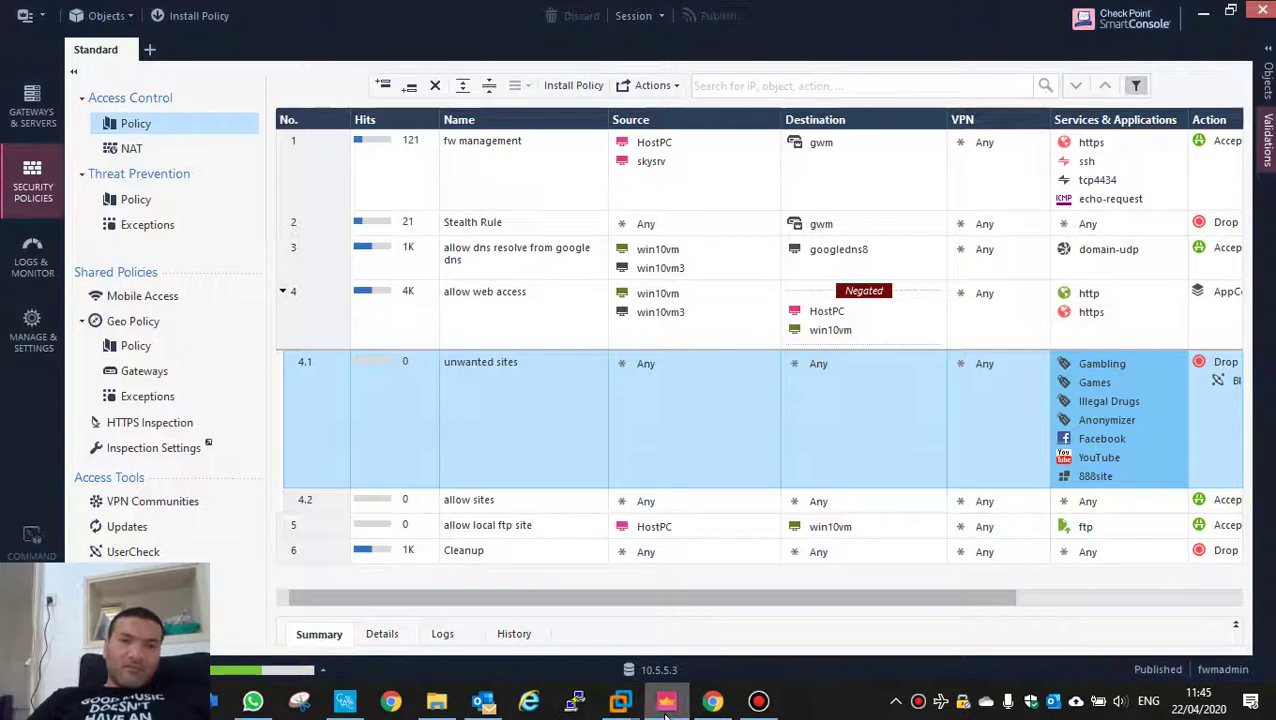
# Check the policy installation progress in SmartConsole, and return to win10vm in VMware Workstation to retest 888.com by reloading it
pyautogui.click(666, 703)
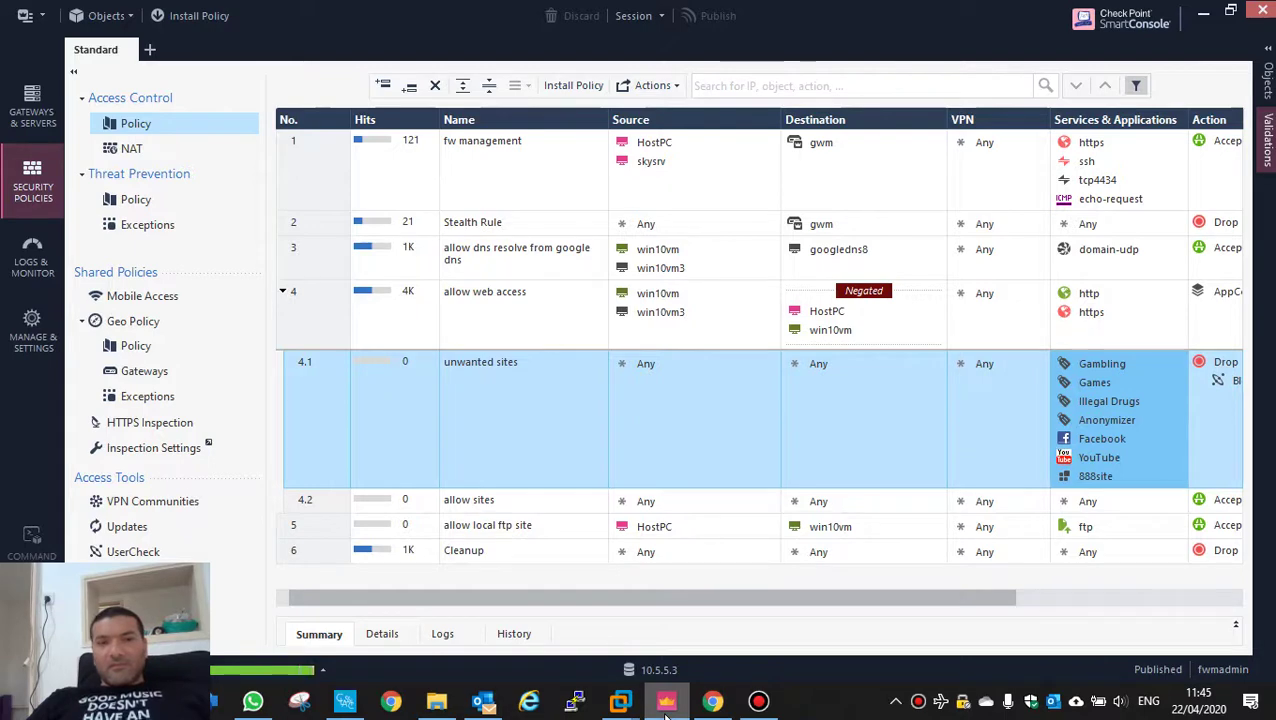
pyautogui.click(666, 714)
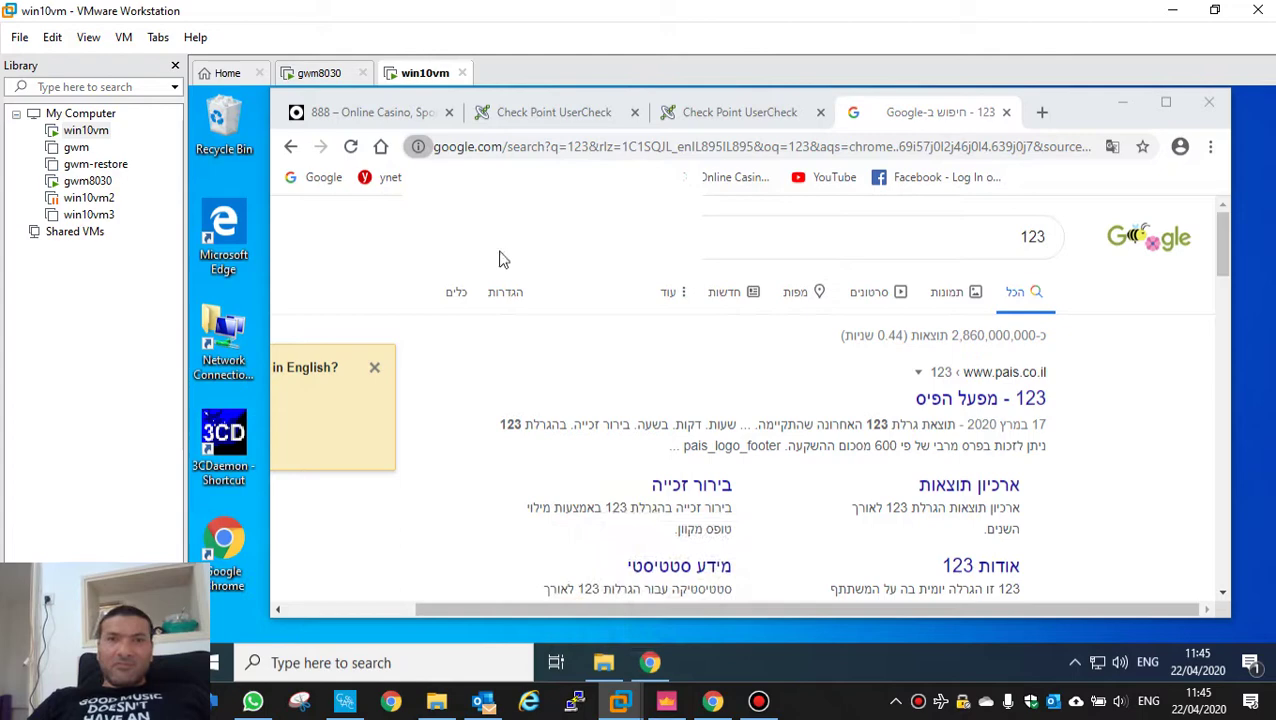
pyautogui.click(393, 115)
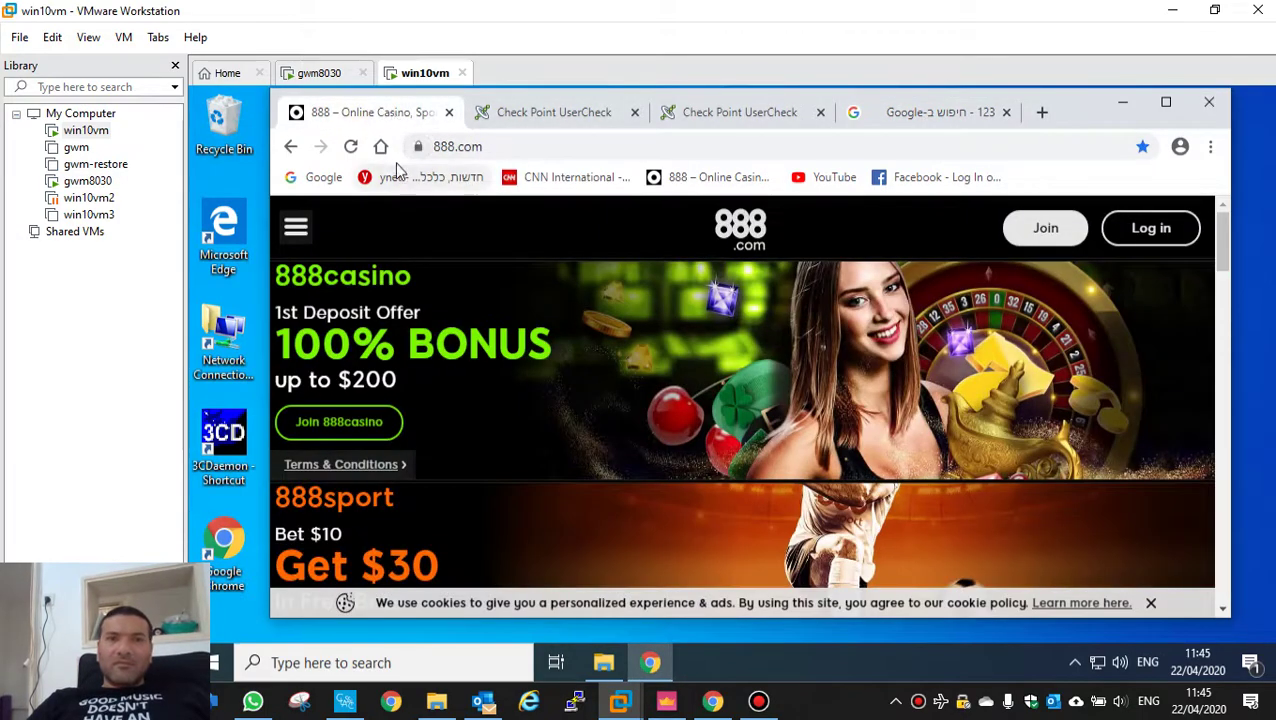
pyautogui.click(350, 146)
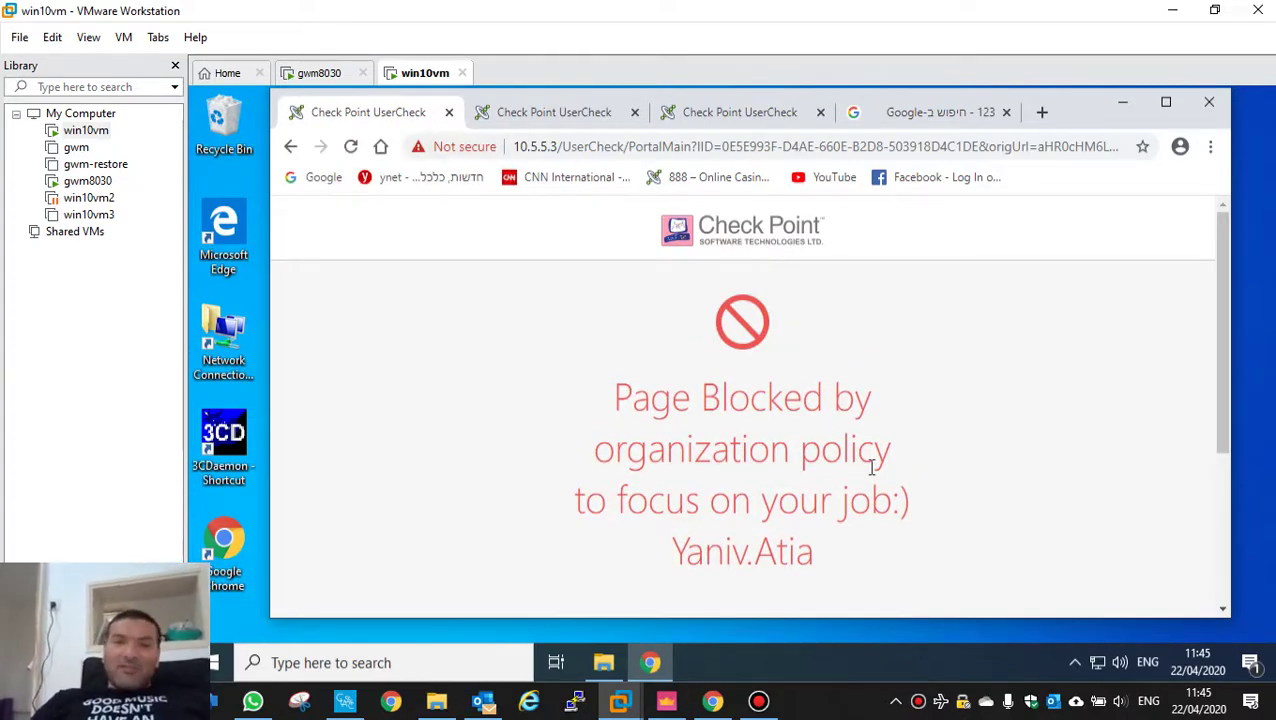
pyautogui.click(670, 704)
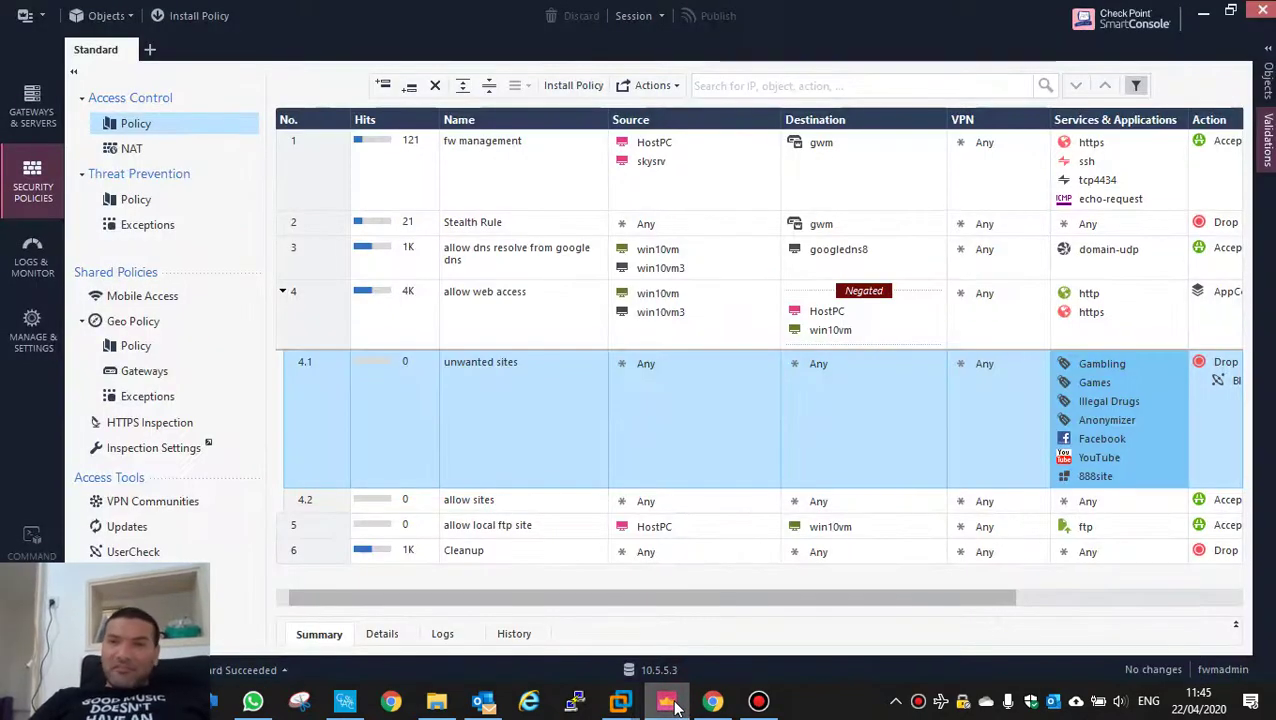
pyautogui.click(758, 701)
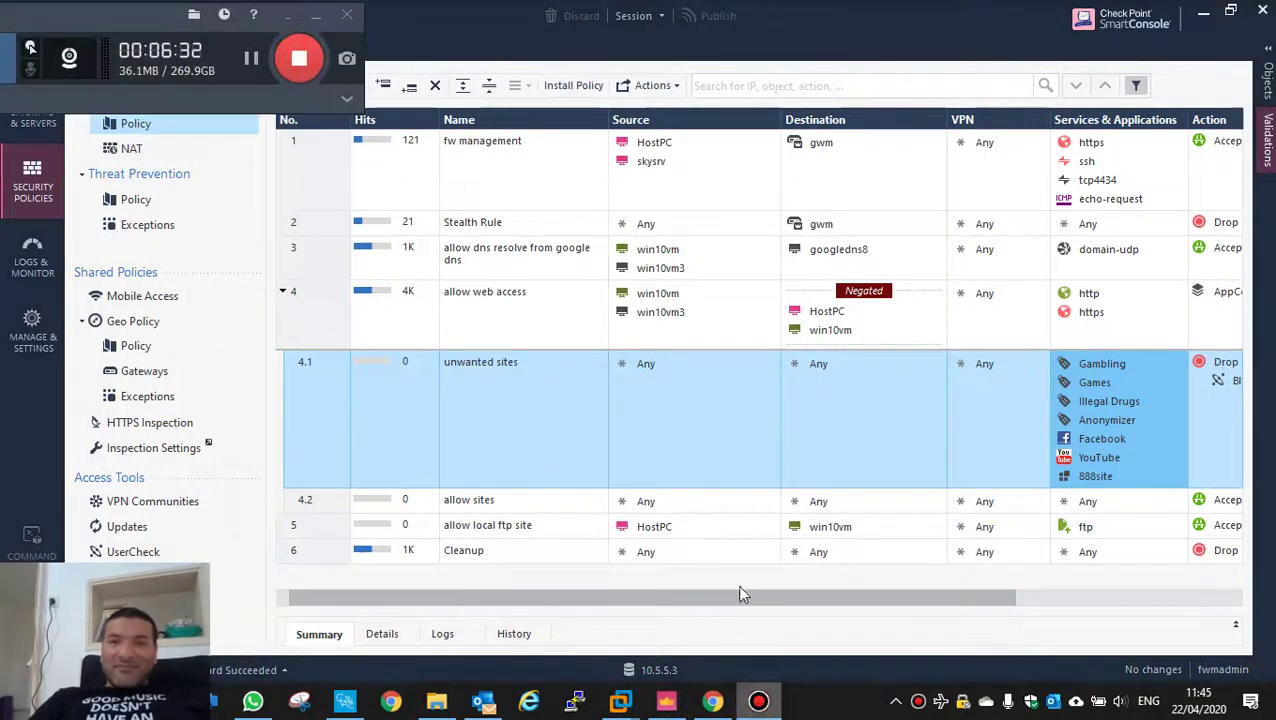